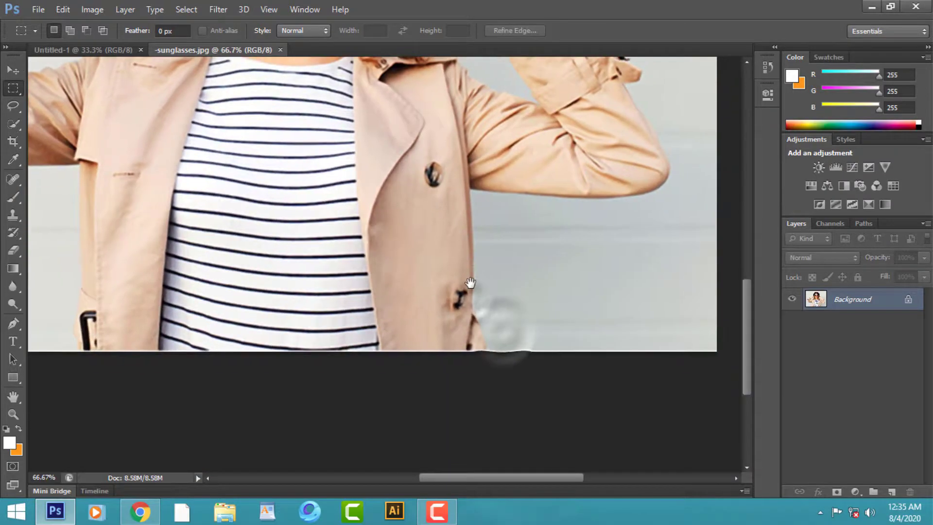
Activate the Pen tool and hide the toolbox to free up workspace around the sunglasses photo
scroll(358, 256, up, 1)
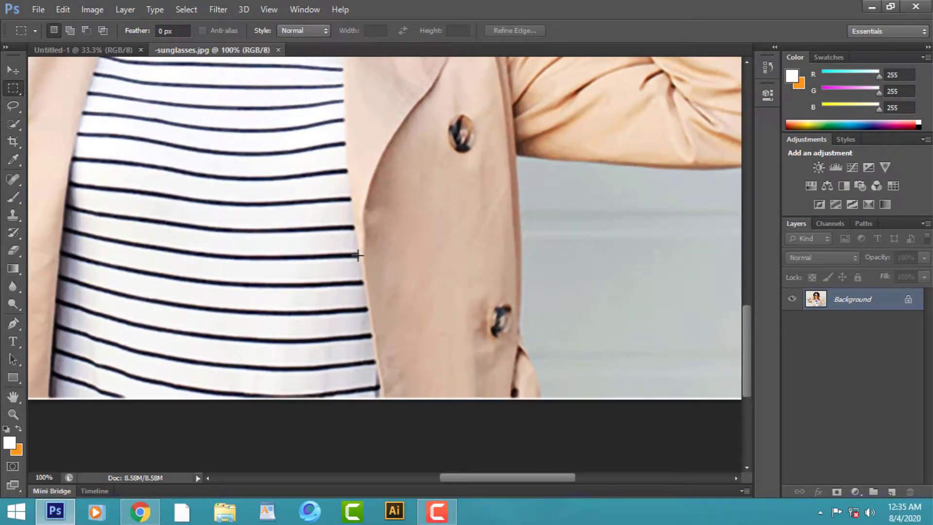
click(302, 11)
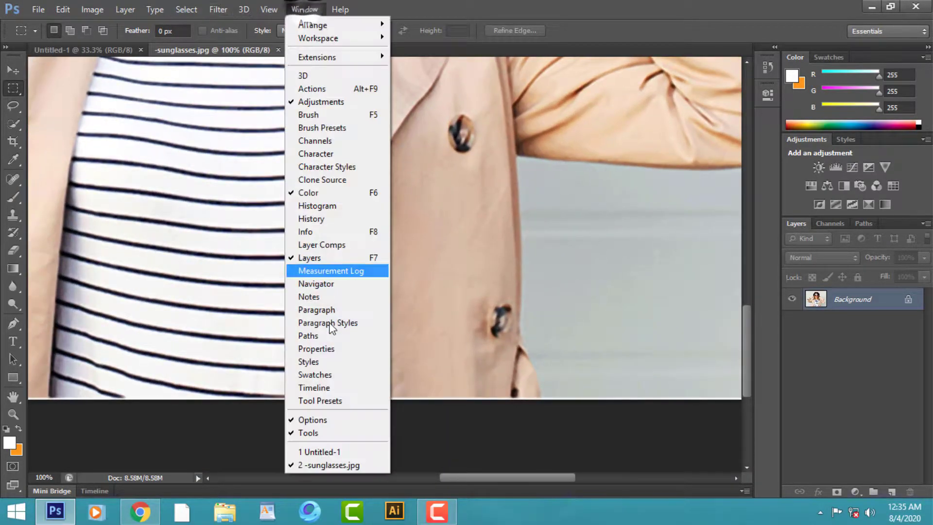
click(16, 324)
click(304, 10)
click(308, 432)
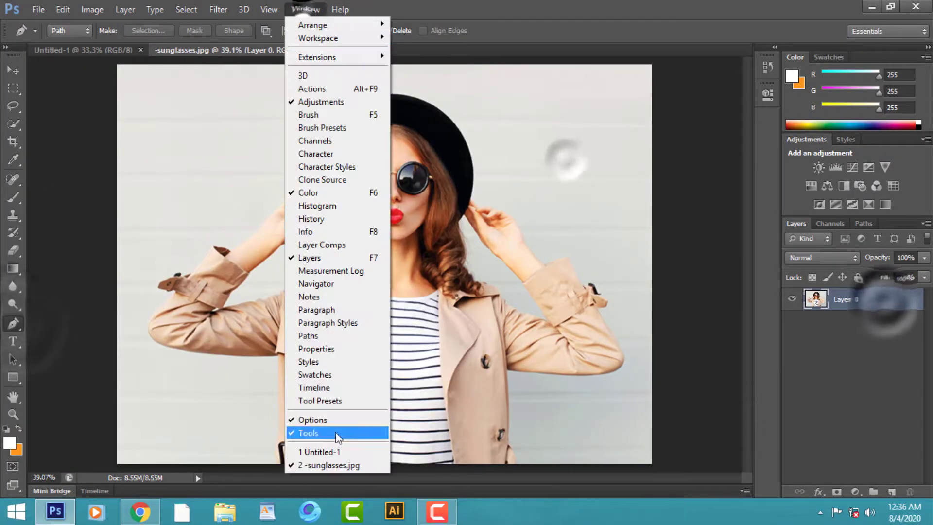
click(337, 432)
Start a path where the coat meets the photo's lower edge and trace up around the small lower flap
scroll(346, 325, up, 6)
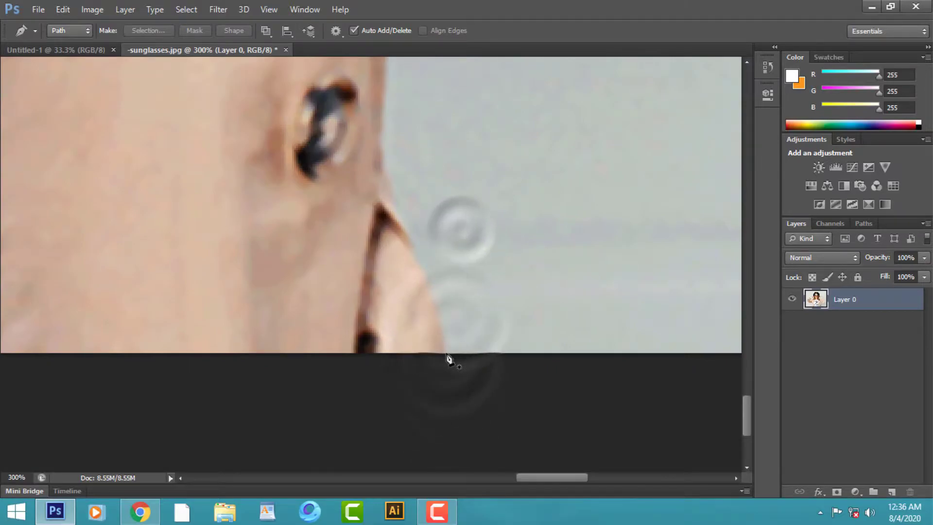
scroll(421, 313, up, 2)
drag(476, 390, 475, 324)
click(489, 433)
drag(441, 296, 416, 280)
alt+click(441, 296)
drag(494, 284, 509, 394)
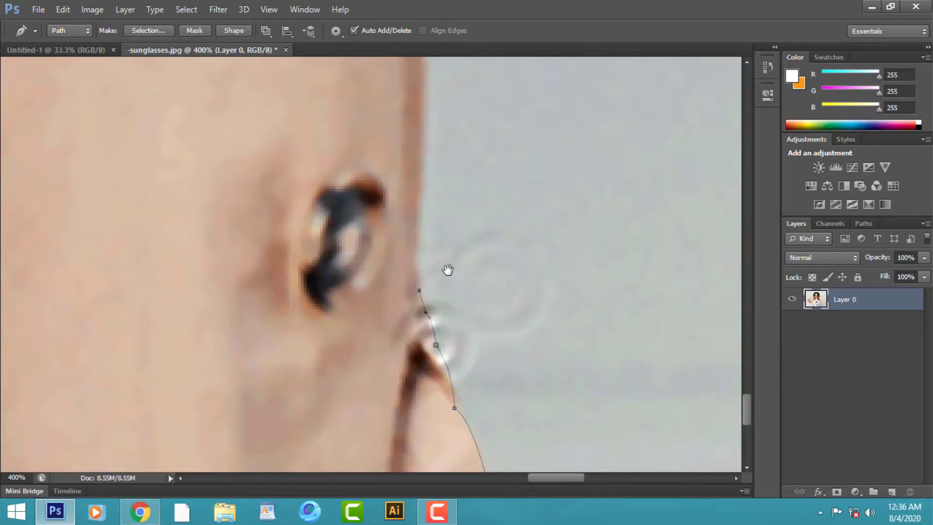
Extend the path up the coat's side edge to the corner where the sleeve's underside begins
scroll(436, 291, up, 3)
click(413, 193)
alt+click(407, 246)
drag(411, 160, 430, 308)
drag(428, 190, 426, 161)
drag(435, 71, 432, 277)
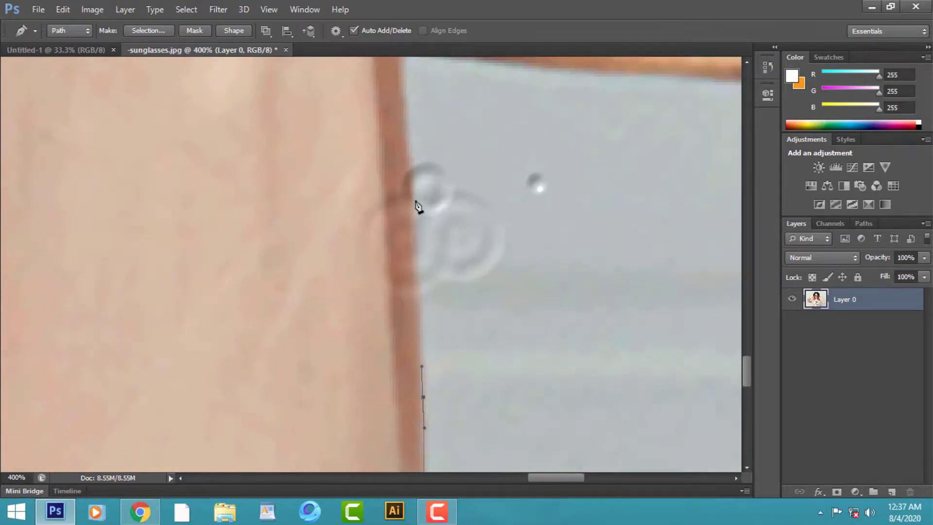
click(406, 153)
drag(418, 99, 444, 299)
click(428, 254)
Trace the path with curved segments along the sleeve's underside and around the elbow
drag(554, 280, 272, 326)
drag(527, 344, 560, 347)
drag(633, 367, 194, 364)
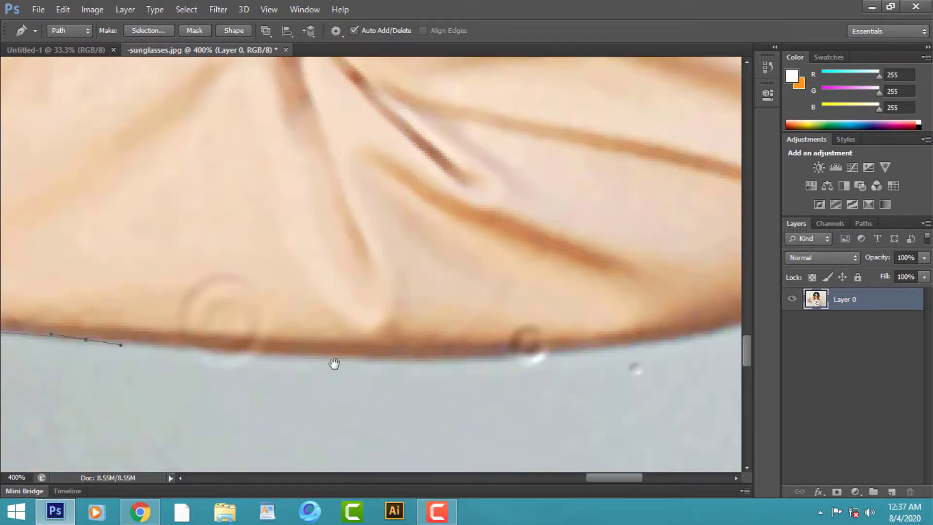
drag(396, 359, 487, 358)
drag(558, 375, 159, 394)
drag(371, 336, 436, 307)
drag(494, 301, 563, 397)
drag(547, 281, 596, 411)
alt+click(547, 281)
Extend the path with short segments up the sleeve from the elbow to the underside of the cuff
click(537, 246)
drag(520, 226, 573, 444)
click(556, 393)
click(512, 340)
click(482, 309)
key(ctrl+plus)
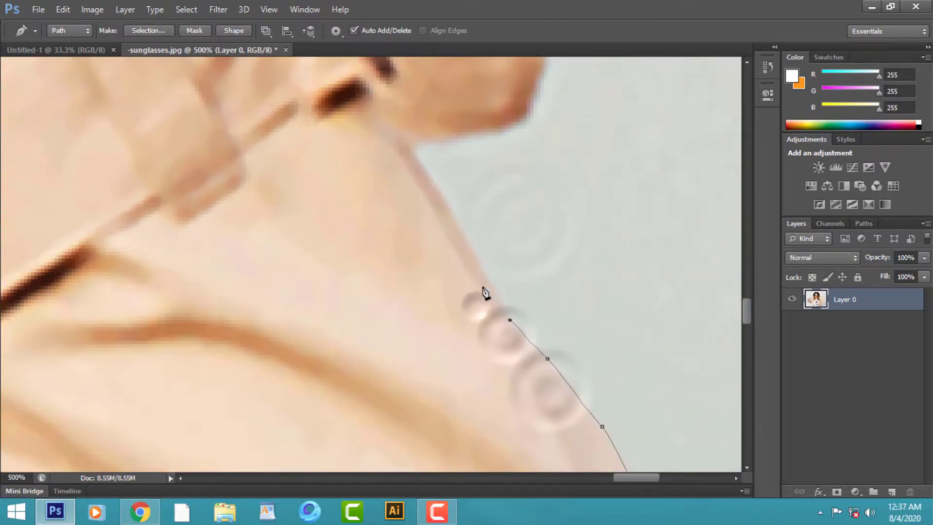
click(435, 187)
click(407, 146)
Trace the path around the protruding corner of the cuff up to the dark button
drag(458, 144, 421, 289)
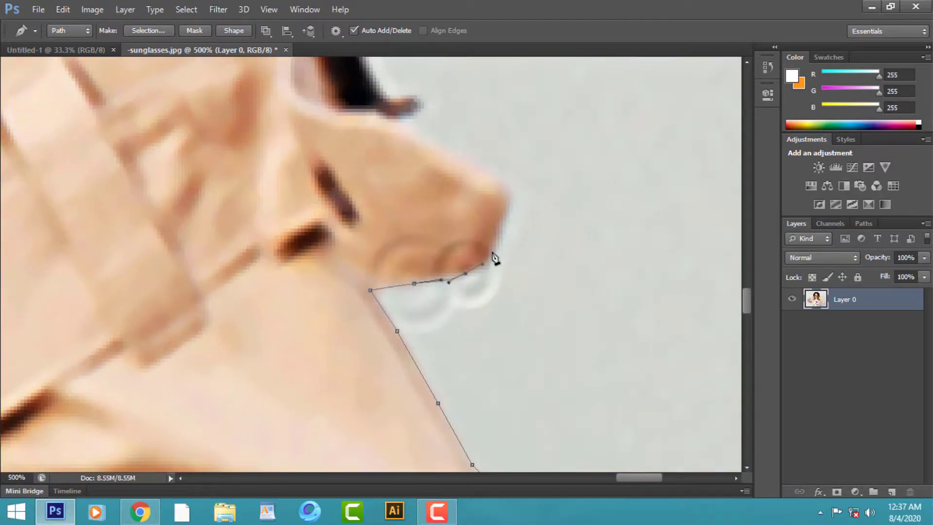
drag(509, 198, 502, 186)
click(486, 170)
drag(466, 237, 562, 344)
drag(513, 236, 495, 228)
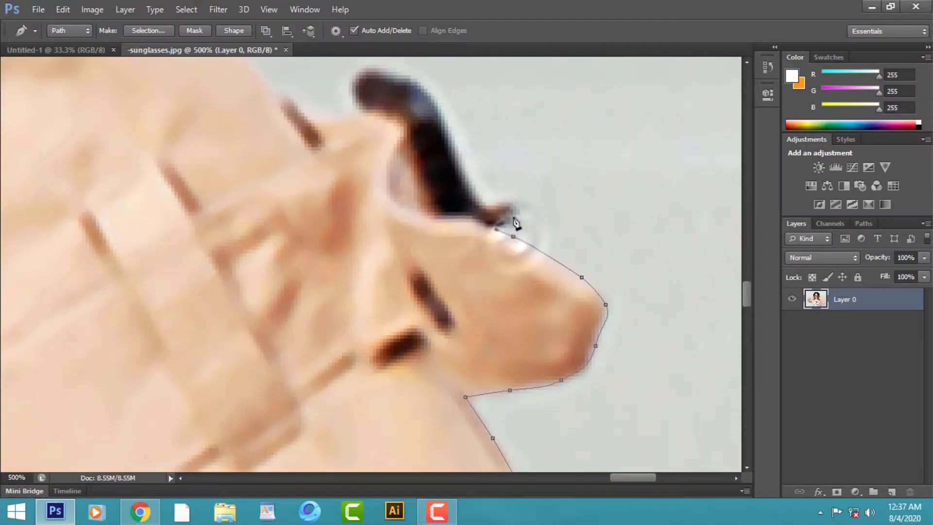
Trace the path around the cuff's dark button, undoing and replacing two misplaced points
click(473, 188)
drag(473, 188, 515, 277)
click(488, 199)
click(455, 167)
key(ctrl+alt+z)
key(ctrl+alt+z)
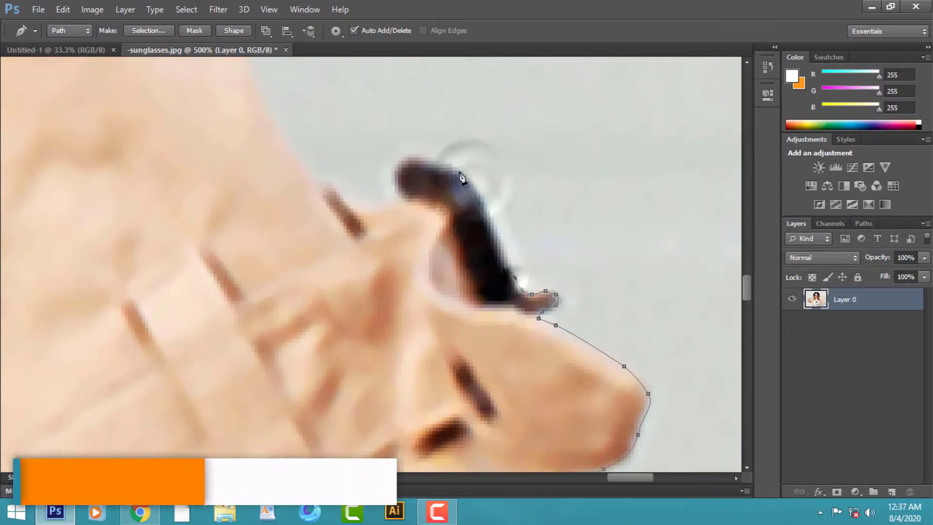
click(498, 233)
click(487, 207)
drag(409, 157, 328, 163)
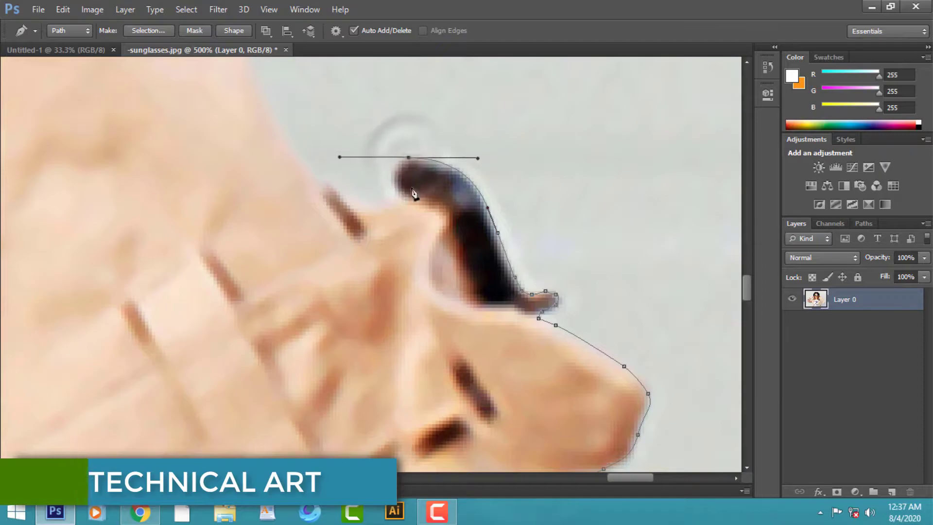
drag(419, 208, 429, 223)
Extend the path past the dark button along the fold of the cuff
drag(384, 280, 485, 342)
drag(462, 274, 418, 249)
click(449, 263)
click(431, 247)
Trace the cuff's remaining upper edge with the path to where the forearm emerges
drag(372, 284, 438, 364)
key(ctrl+minus)
drag(433, 258, 509, 368)
drag(464, 288, 539, 316)
click(393, 130)
drag(410, 271, 348, 304)
alt+click(409, 271)
click(319, 301)
click(292, 312)
click(273, 321)
Trace the path up the forearm and wrist to the raised hand with curved segments
drag(213, 329, 396, 392)
drag(300, 205, 373, 373)
drag(335, 232, 329, 194)
alt+click(336, 232)
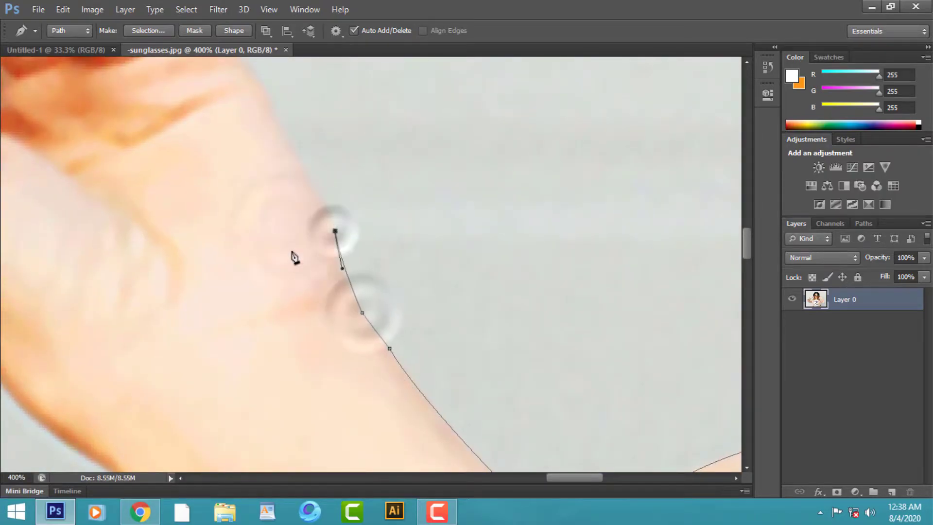
drag(308, 254, 478, 401)
drag(422, 217, 390, 180)
drag(281, 111, 254, 100)
Trace the outer edge of the raised hand toward the hat brim, adjusting the curve handles at the corners
drag(267, 164, 522, 305)
ctrl+click(458, 258)
drag(462, 246, 543, 286)
alt+click(462, 246)
drag(469, 234, 514, 355)
alt+click(468, 234)
alt+click(407, 244)
drag(427, 284, 388, 244)
alt+click(426, 284)
Extend the path from the hand up the right side of the black hat's brim
drag(410, 252, 491, 403)
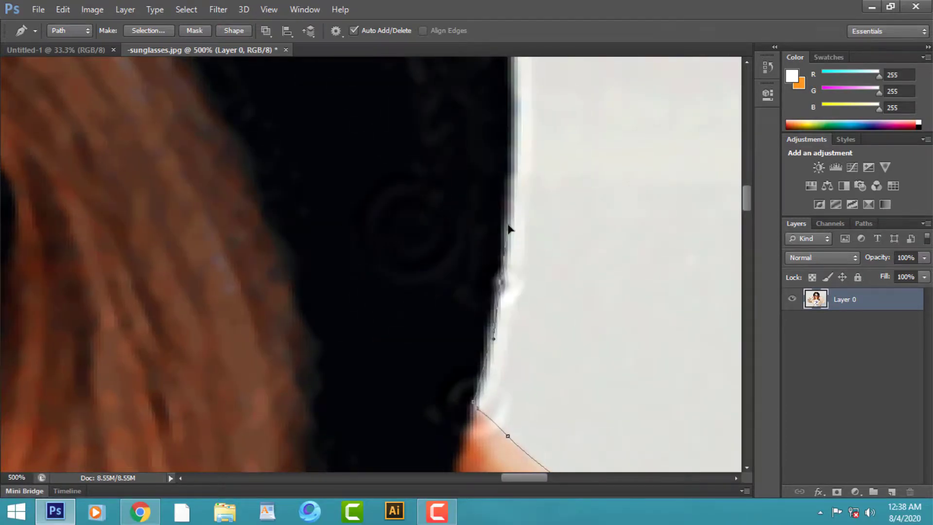
drag(509, 225, 508, 226)
alt+click(501, 282)
scroll(501, 272, down, 1)
drag(486, 233, 496, 389)
drag(490, 165, 476, 115)
drag(478, 122, 547, 316)
drag(441, 122, 557, 325)
drag(437, 99, 392, 60)
Trace long curved segments over the top of the black hat
drag(404, 169, 568, 334)
drag(534, 214, 506, 188)
drag(456, 228, 557, 293)
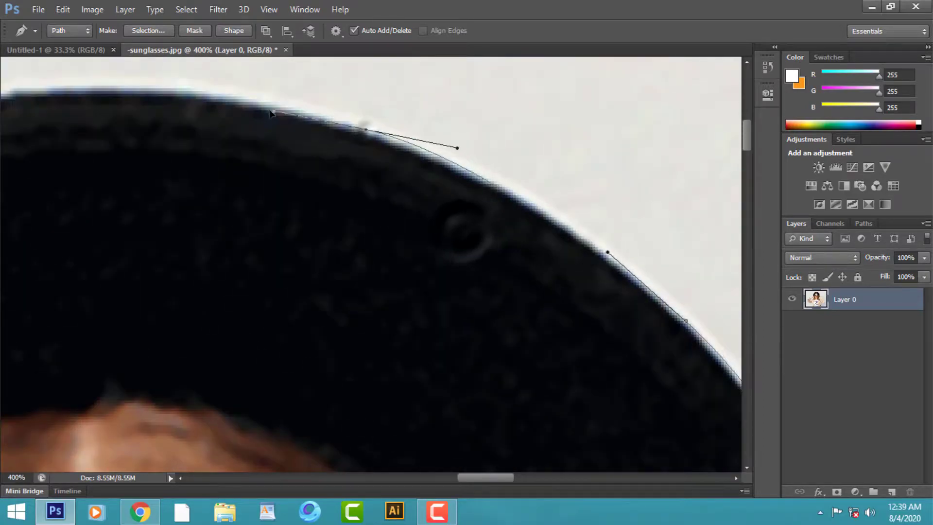
drag(265, 178, 589, 275)
drag(286, 199, 202, 216)
drag(202, 262, 451, 132)
drag(233, 189, 169, 239)
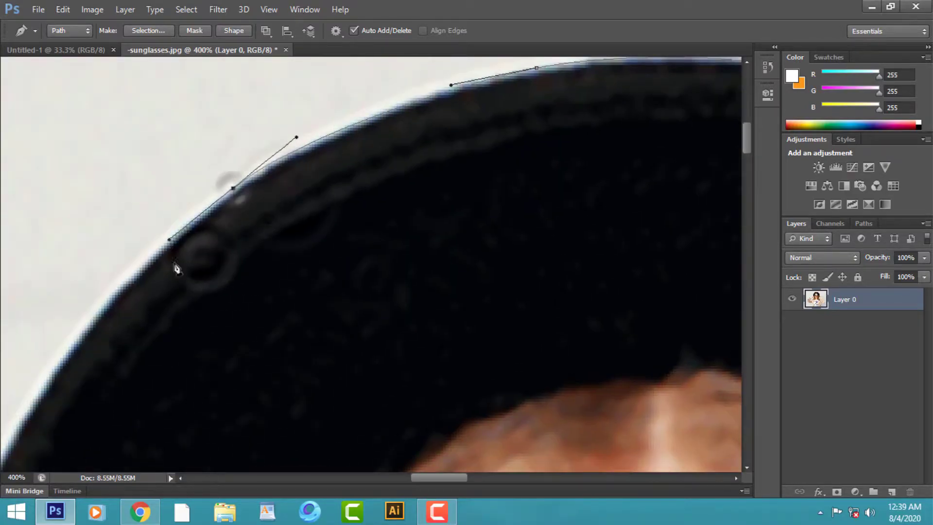
Trace the path down the left side of the hat brim to the other hand
drag(174, 312, 504, 158)
drag(344, 280, 399, 152)
drag(314, 319, 300, 438)
drag(347, 413, 352, 92)
drag(307, 311, 326, 404)
drag(339, 301, 319, 159)
click(313, 290)
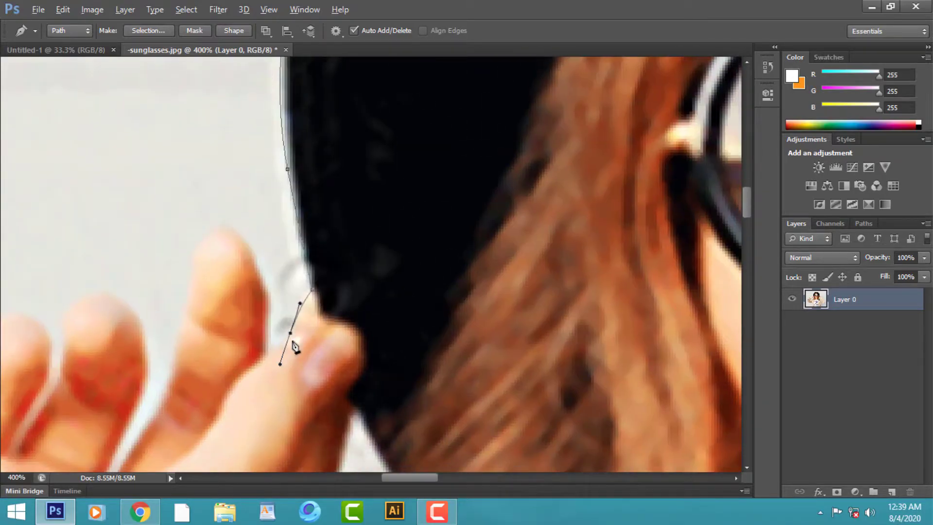
Trace the notch beside the thumb and continue around the tip of the first finger
key(ctrl+plus)
drag(268, 351, 396, 309)
drag(368, 255, 364, 237)
drag(347, 200, 335, 186)
drag(275, 208, 254, 264)
alt+click(275, 208)
Trace down the first finger's outer side into the bottom of the gap beside the next finger
drag(327, 297, 441, 234)
key(ctrl+plus)
key(ctrl+minus)
drag(385, 206, 476, 129)
drag(394, 240, 368, 240)
click(363, 287)
click(350, 311)
click(340, 322)
click(330, 322)
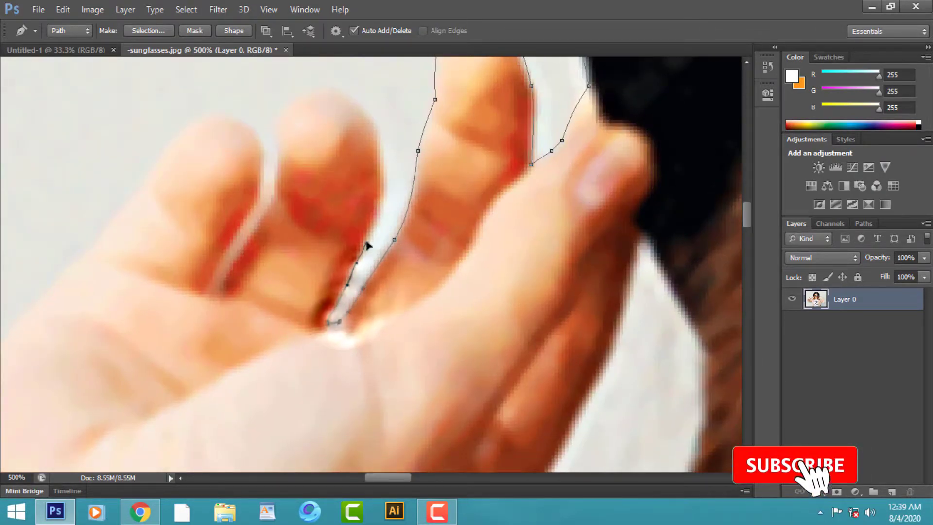
Trace around the next finger and through the narrow gap separating it from the outermost finger
drag(380, 199, 382, 179)
drag(380, 133, 376, 127)
drag(323, 112, 441, 225)
alt+click(499, 218)
drag(479, 286, 426, 266)
alt+click(439, 182)
click(367, 325)
click(390, 280)
click(411, 247)
click(418, 232)
Trace around the tip of the outermost finger and onto the hand's outer edge
mouse_move(431, 204)
mouse_down()
mouse_move(472, 260)
mouse_move(443, 215)
mouse_up()
alt+click(460, 231)
drag(384, 223, 351, 257)
alt+click(385, 223)
drag(379, 297, 487, 195)
drag(402, 241, 386, 261)
alt+click(402, 241)
click(385, 255)
Extend the path down the hand's edge, wrist and forearm to the coat cuff, replacing one misplaced point
drag(364, 319, 425, 216)
drag(333, 261, 315, 279)
drag(285, 334, 378, 194)
drag(331, 231, 319, 268)
alt+click(331, 231)
drag(321, 291, 413, 200)
drag(350, 226, 325, 252)
drag(266, 333, 433, 203)
click(322, 249)
key(ctrl+z)
drag(372, 218, 335, 248)
Trace the upper edge of the left cuff and turn the path at its outer corner
drag(189, 355, 491, 253)
drag(420, 205, 392, 202)
click(351, 194)
drag(313, 191, 289, 181)
drag(241, 184, 220, 208)
alt+click(241, 184)
Extend the path down the outer edge of the left cuff toward the cuff strap
drag(269, 247, 387, 174)
drag(285, 234, 232, 303)
drag(237, 316, 483, 183)
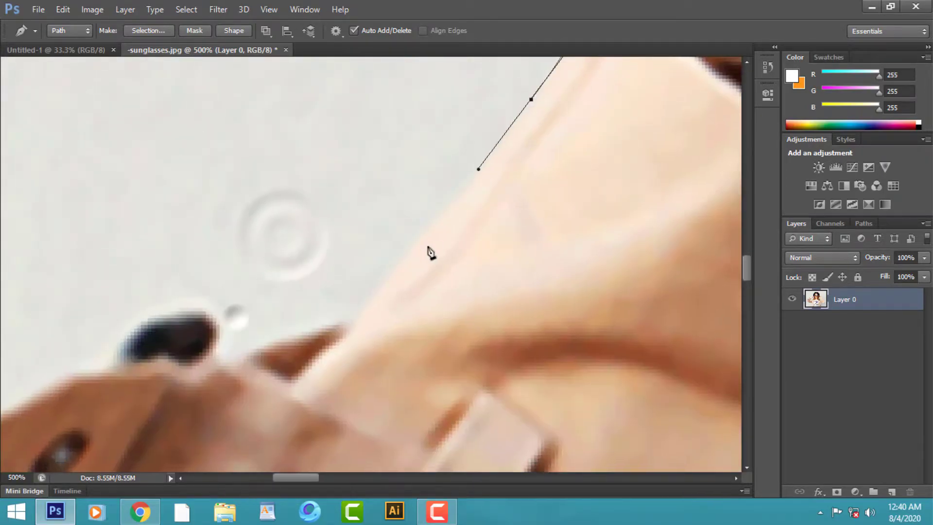
Trace around the small brown flap and the dark button beside the cuff strap
drag(311, 343, 463, 192)
drag(430, 188, 393, 206)
click(408, 199)
click(390, 209)
drag(311, 165, 285, 173)
alt+click(266, 216)
Trace the upper edge of the brown cuff strap toward its tip
drag(266, 215, 422, 132)
drag(387, 121, 363, 132)
click(345, 138)
drag(315, 155, 302, 158)
drag(285, 166, 275, 171)
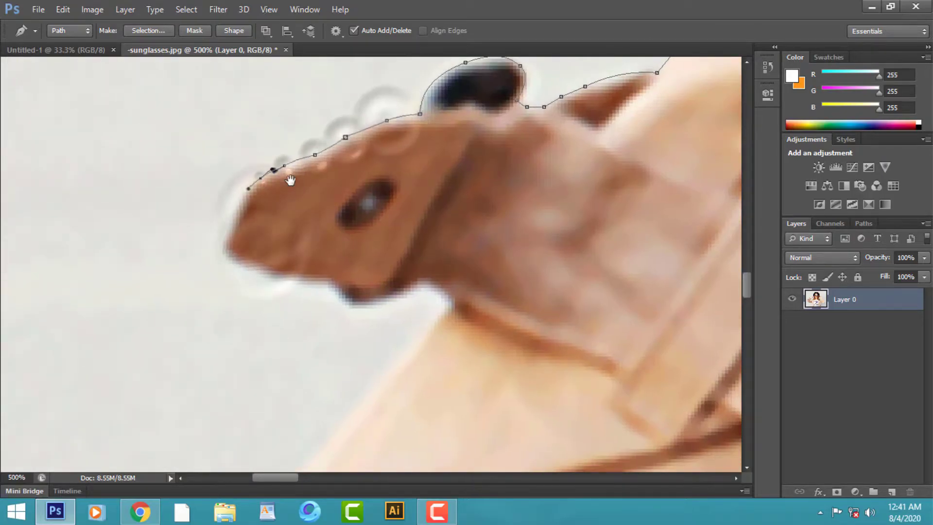
Trace around the tip of the cuff strap and back along its lower edge
drag(264, 210, 297, 152)
drag(255, 190, 267, 208)
click(300, 213)
click(351, 221)
click(368, 227)
click(389, 247)
click(409, 244)
click(440, 235)
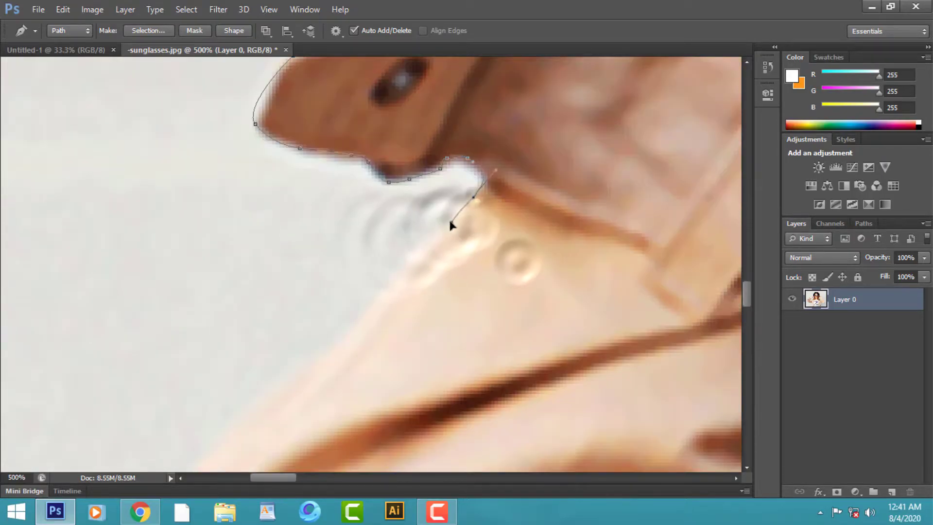
Extend the path from beneath the strap down the outer edge of the sleeve to the elbow
drag(453, 221, 449, 227)
drag(444, 262, 530, 141)
click(448, 202)
key(ctrl+minus)
drag(413, 273, 456, 190)
drag(352, 237, 325, 279)
drag(355, 348, 374, 191)
drag(315, 244, 332, 306)
Trace around the elbow and along the underside of the sleeve to the side of the coat
drag(400, 334, 246, 212)
drag(325, 288, 342, 296)
drag(441, 325, 445, 328)
alt+click(325, 288)
drag(489, 319, 398, 276)
alt+click(312, 257)
drag(533, 292, 346, 263)
drag(494, 263, 304, 230)
drag(613, 252, 259, 257)
drag(358, 233, 384, 231)
click(391, 230)
Trace down the side edge of the coat toward the black belt buckle
drag(452, 287, 451, 200)
drag(393, 232, 402, 167)
click(386, 287)
click(369, 285)
drag(408, 334, 357, 85)
click(344, 250)
drag(381, 306, 374, 162)
click(343, 208)
drag(338, 308, 381, 146)
click(366, 176)
click(357, 206)
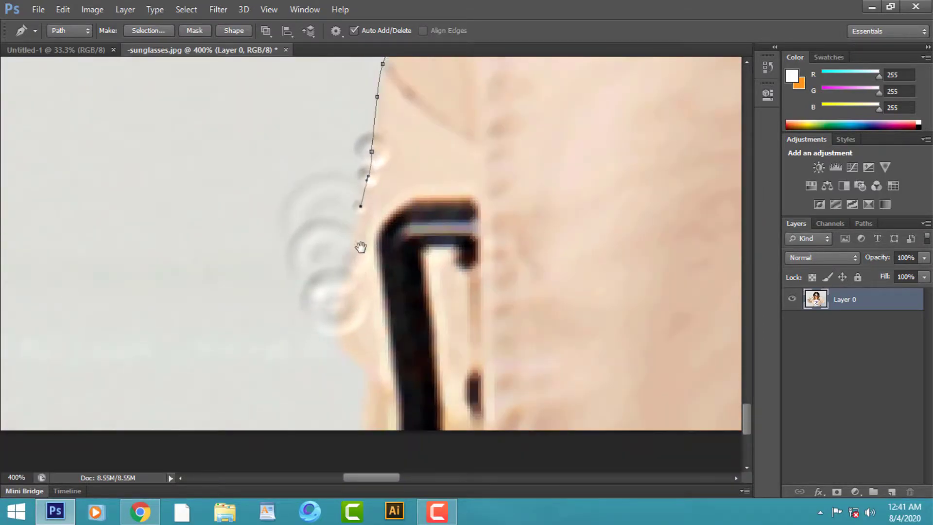
Trace around the coat's bulge beside the belt buckle down to the bottom edge of the image
drag(360, 247, 363, 165)
click(349, 180)
click(332, 226)
click(362, 282)
drag(367, 326, 363, 336)
click(364, 351)
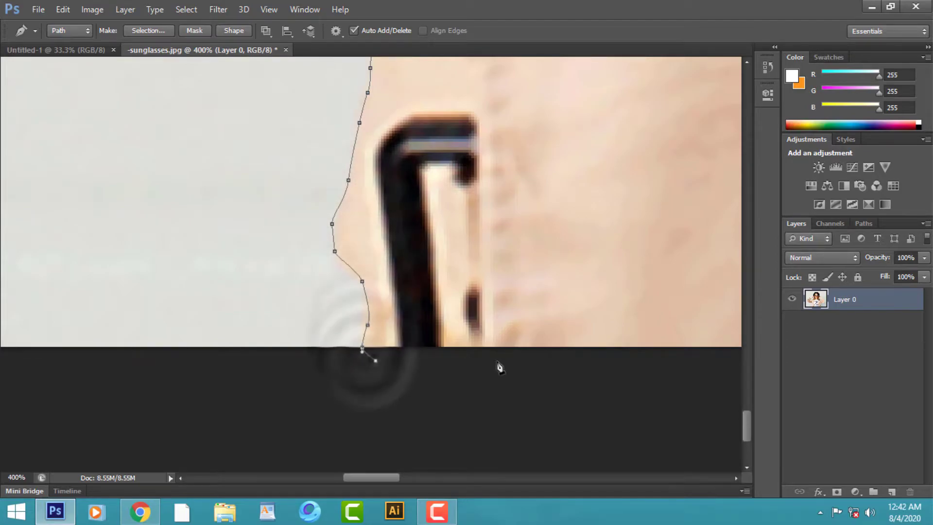
Run the path along the bottom edge of the image beneath the coat and close it
alt+click(479, 374)
alt+click(530, 364)
key(ctrl+minus)
key(ctrl+minus)
drag(281, 368, 55, 339)
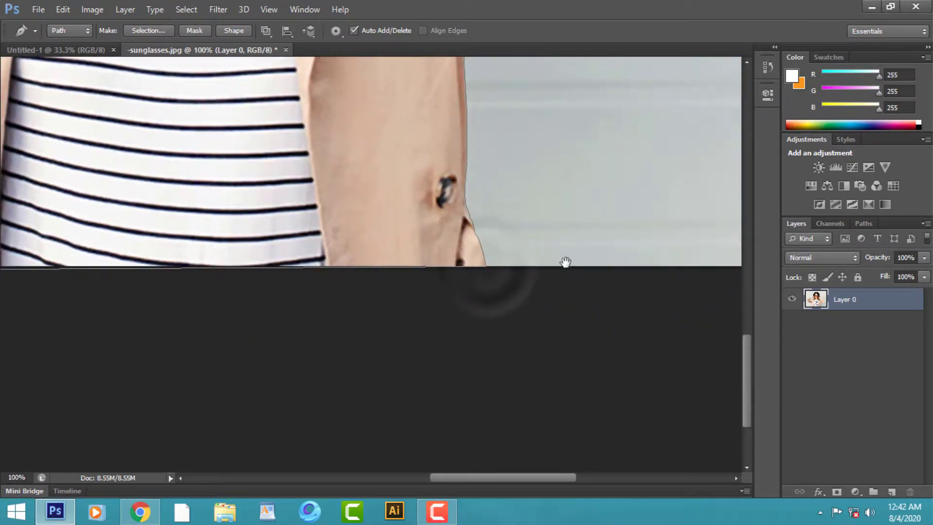
drag(566, 233, 573, 334)
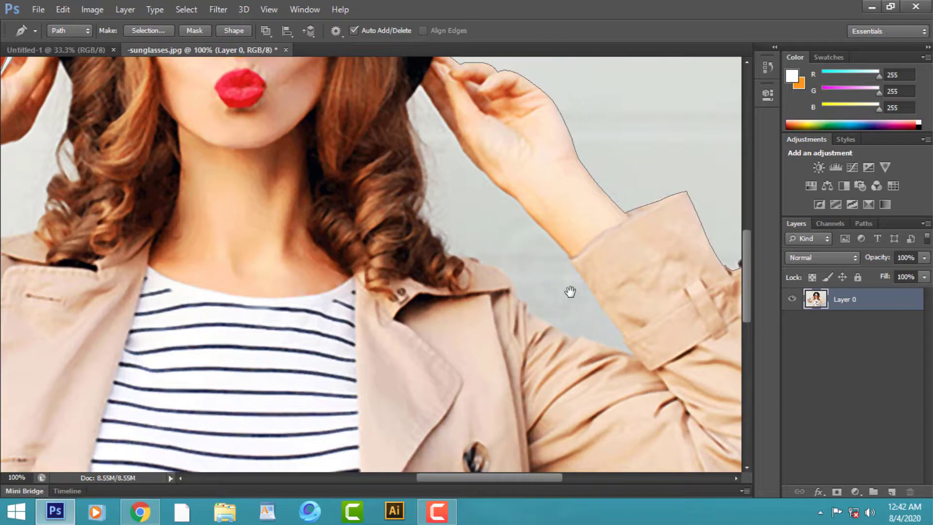
Convert the closed path into a new anti-aliased selection and feather it by 1 pixel
click(144, 31)
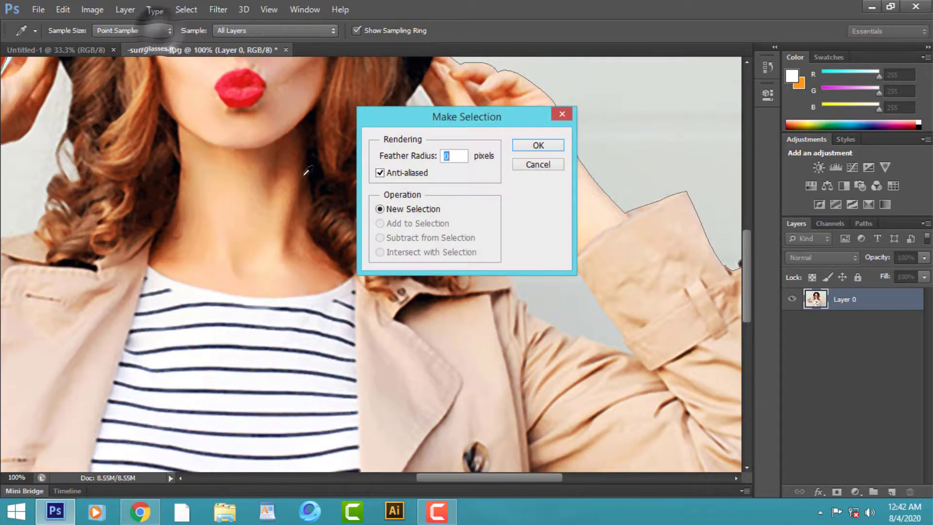
click(536, 146)
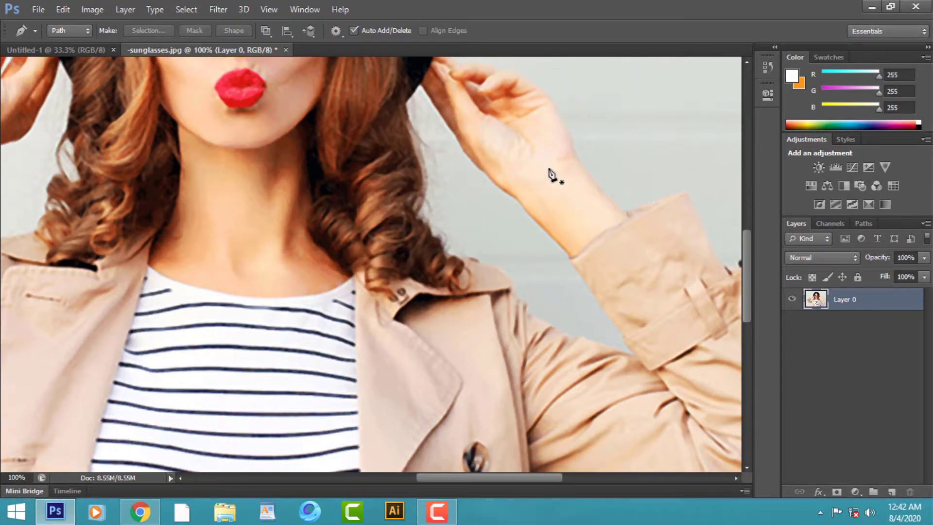
key(ctrl+0)
click(217, 11)
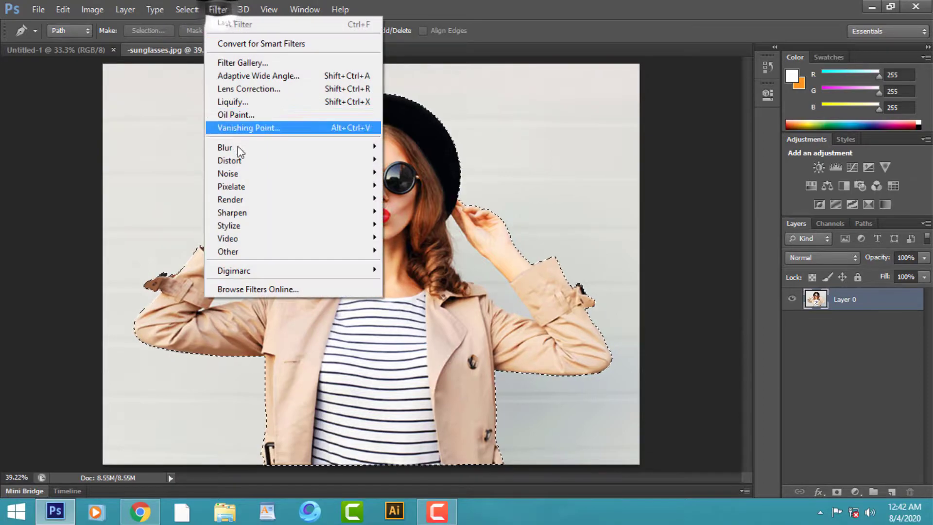
mouse_move(183, 11)
mouse_move(310, 166)
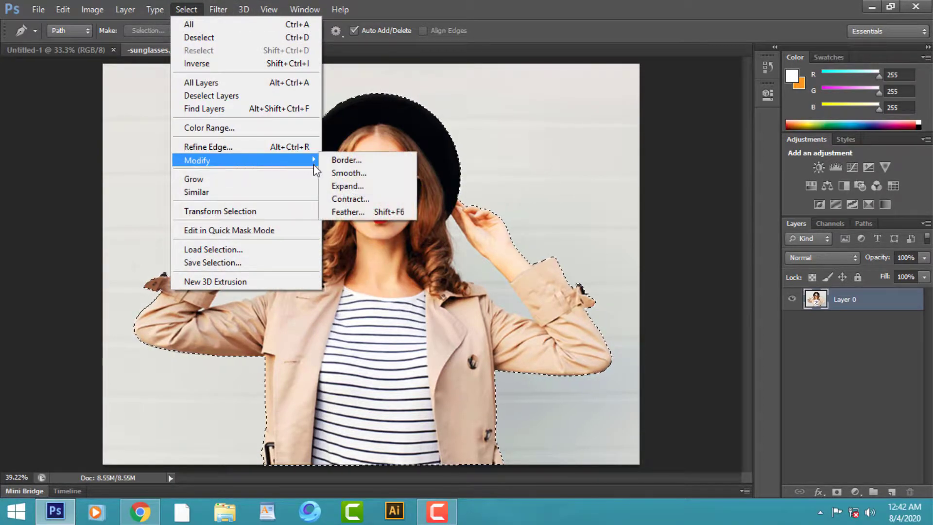
click(377, 212)
key(BackSpace)
text(1)
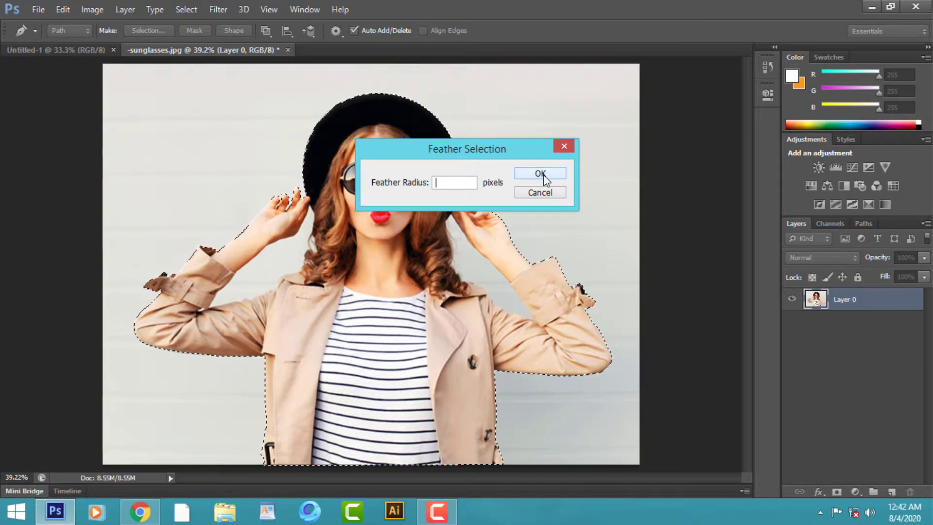
click(544, 175)
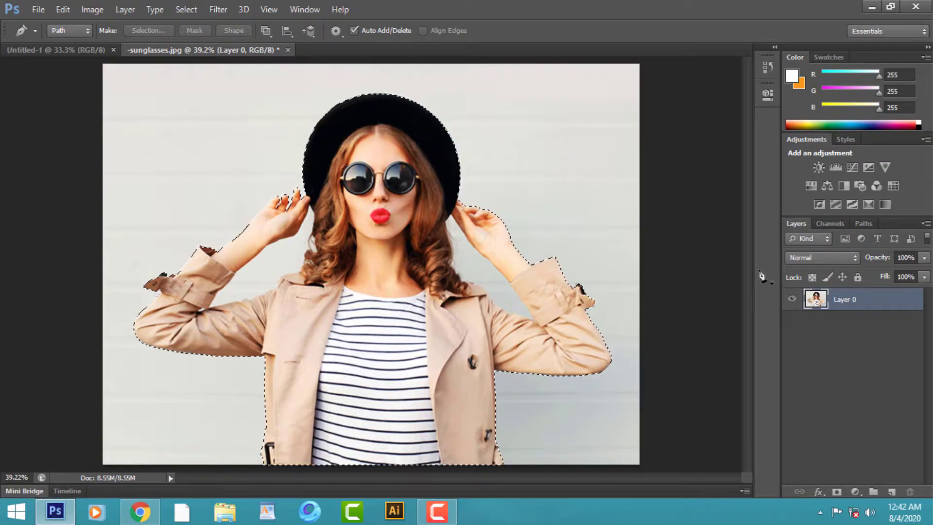
Invert the selection and delete the background around the woman, displaying the toolbox beforehand
click(187, 9)
click(204, 61)
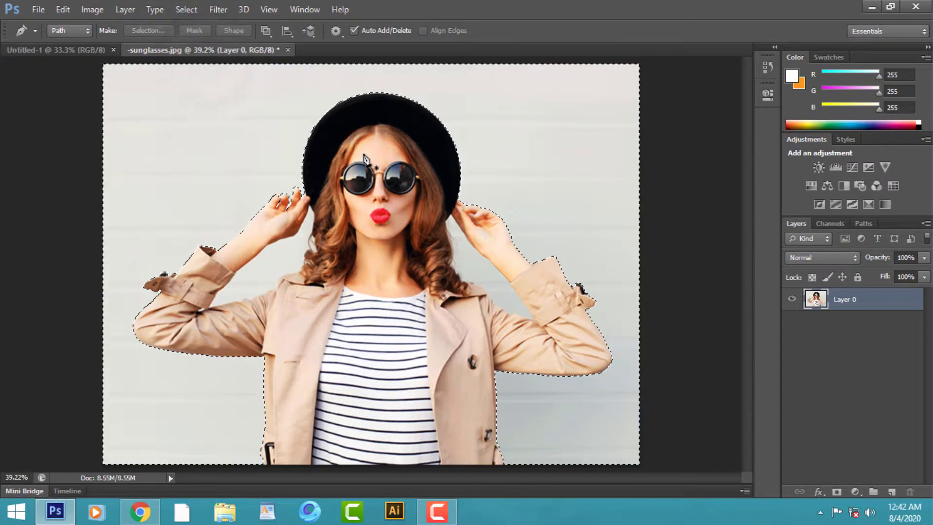
click(304, 9)
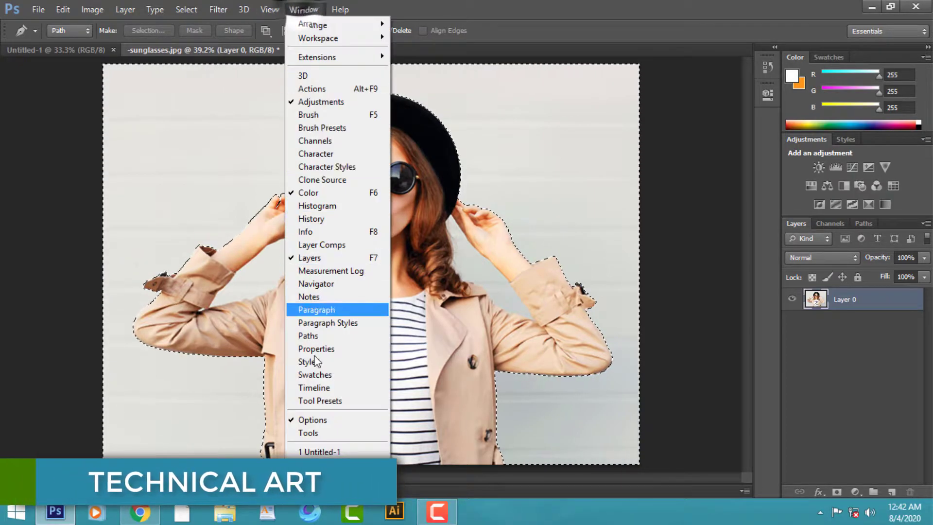
click(321, 432)
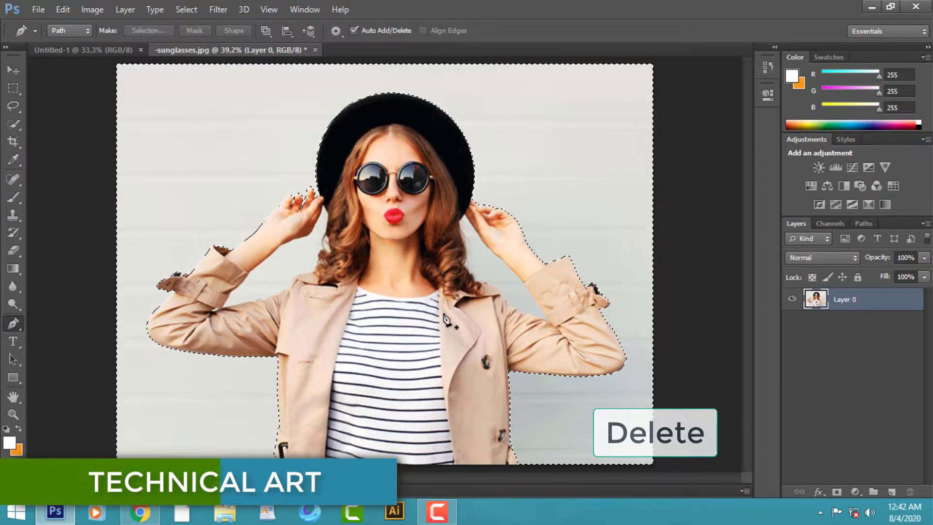
key(Delete)
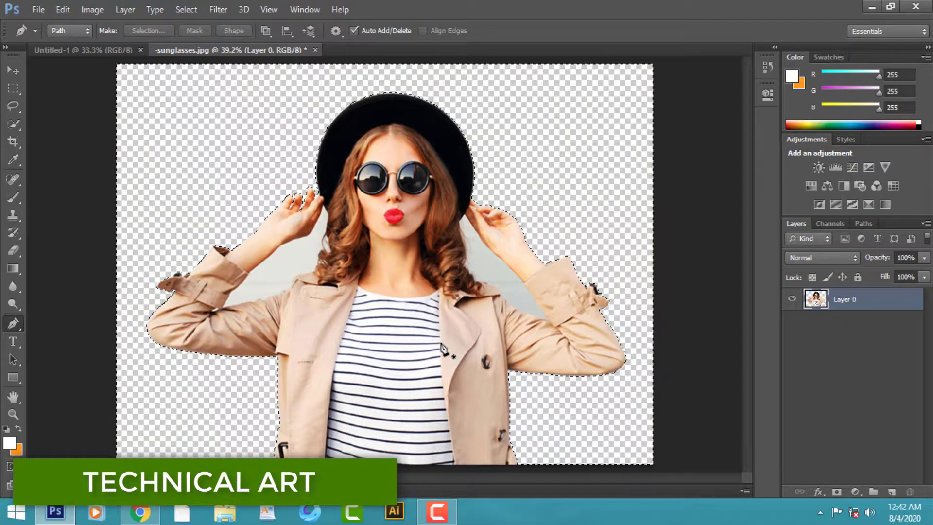
Clear the selection, and cut out the small background gap where the left cuff meets the upper sleeve
click(13, 88)
click(83, 150)
ctrl+click(258, 274)
ctrl+click(328, 254)
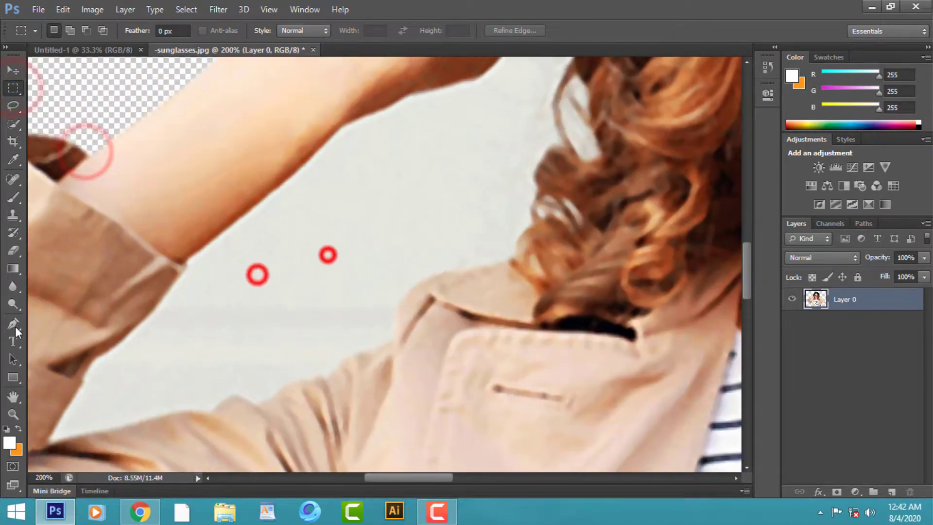
click(13, 323)
ctrl+click(191, 384)
ctrl+click(370, 350)
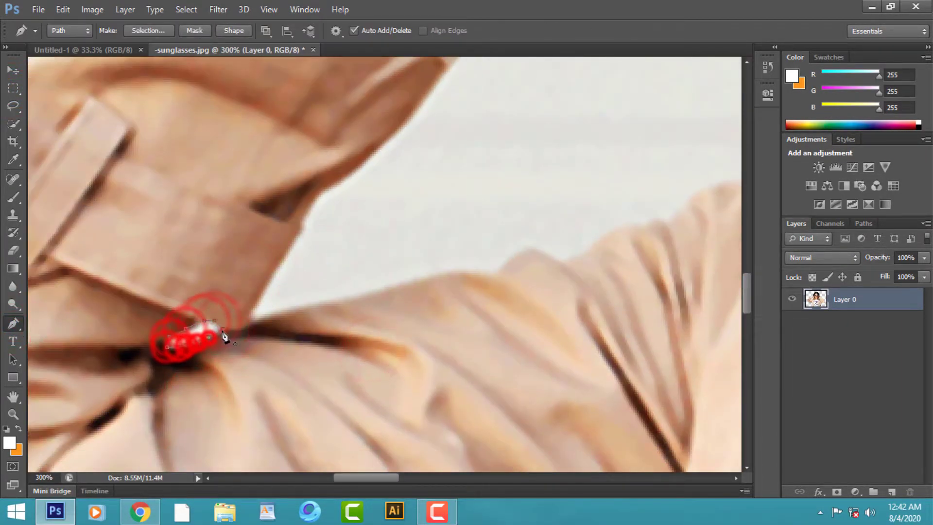
key(Delete)
Start a Pen path where the left cuff meets the sleeve and trace up the cuff's inner edge
drag(364, 272, 333, 300)
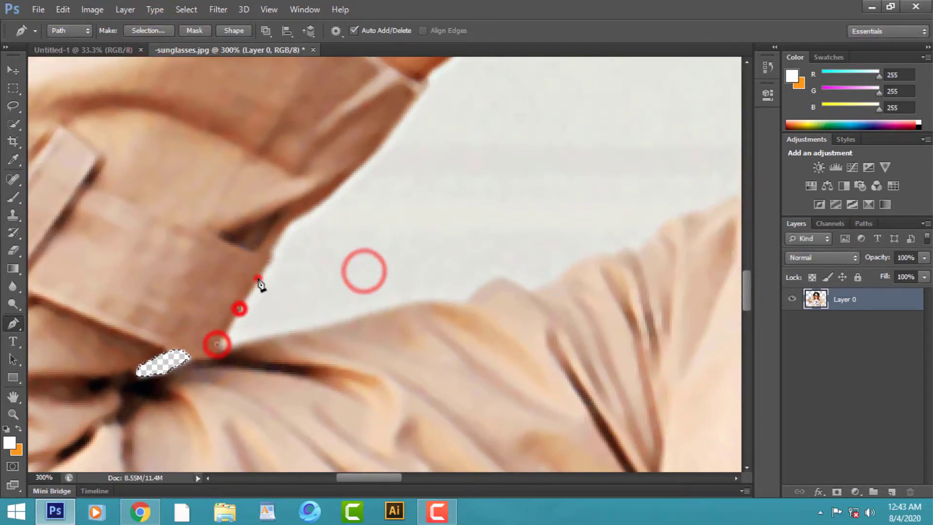
ctrl+click(256, 277)
ctrl+click(232, 262)
click(219, 207)
Trace the inner edge of the forearm and hand up to the gap's tip beneath the hat
drag(313, 142, 294, 275)
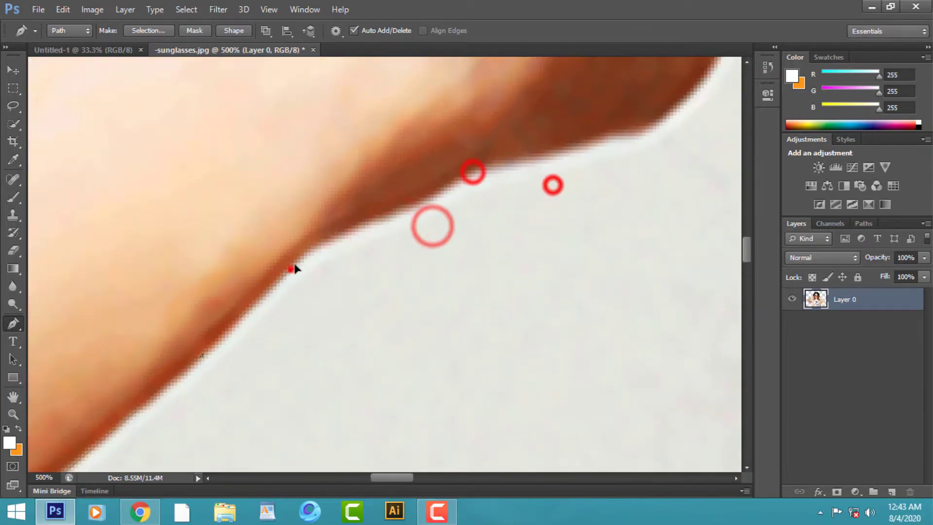
drag(449, 190, 348, 354)
drag(395, 258, 308, 364)
drag(470, 221, 442, 166)
drag(398, 191, 340, 319)
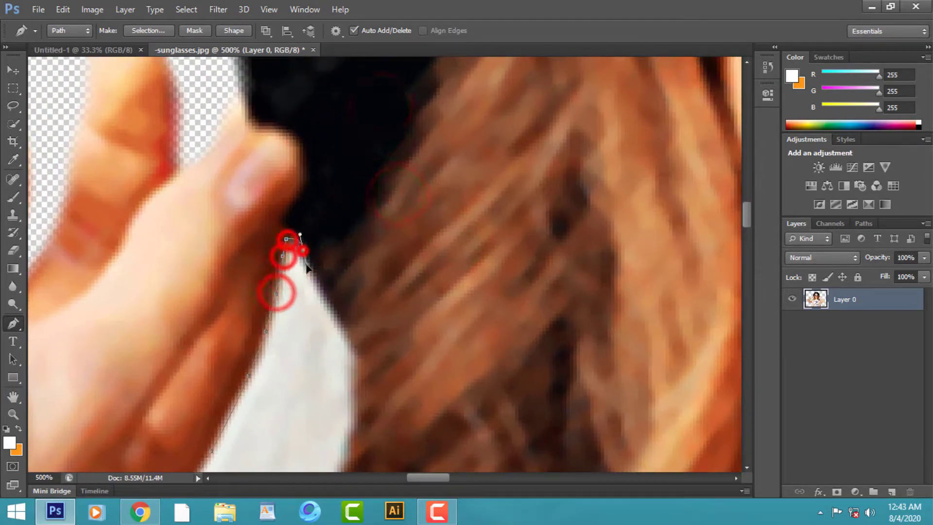
Trace down the edge of the hair and its curls toward the coat collar
scroll(355, 362, down, 1)
drag(416, 364, 520, 194)
click(469, 243)
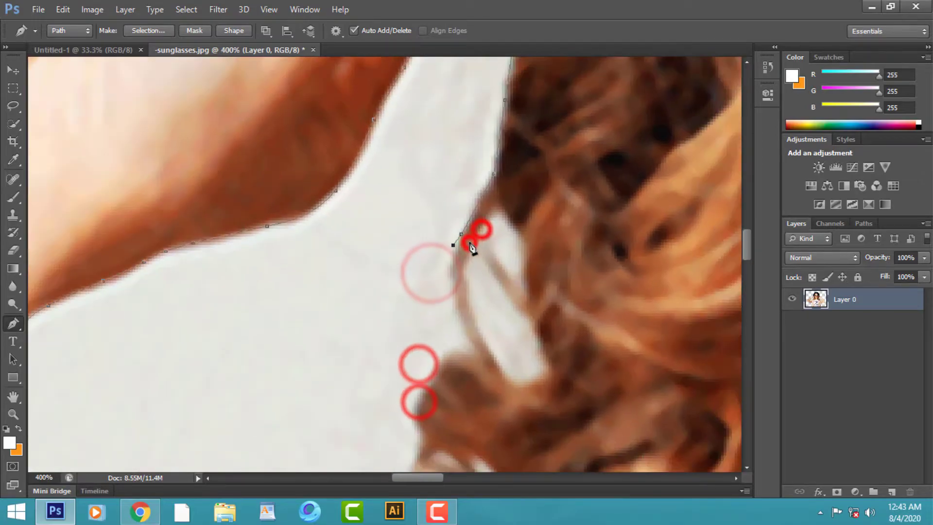
drag(433, 392, 511, 209)
click(516, 170)
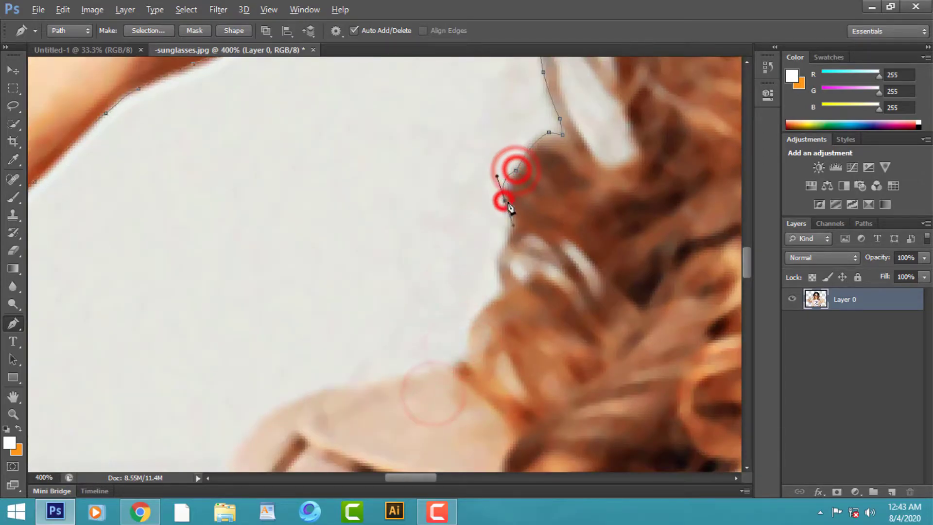
drag(500, 266, 503, 223)
click(496, 232)
Trace along the top edge of the coat collar and around its outer corner
drag(427, 277, 475, 243)
scroll(486, 218, up, 1)
drag(547, 162, 519, 166)
drag(490, 232, 476, 155)
drag(413, 173, 399, 243)
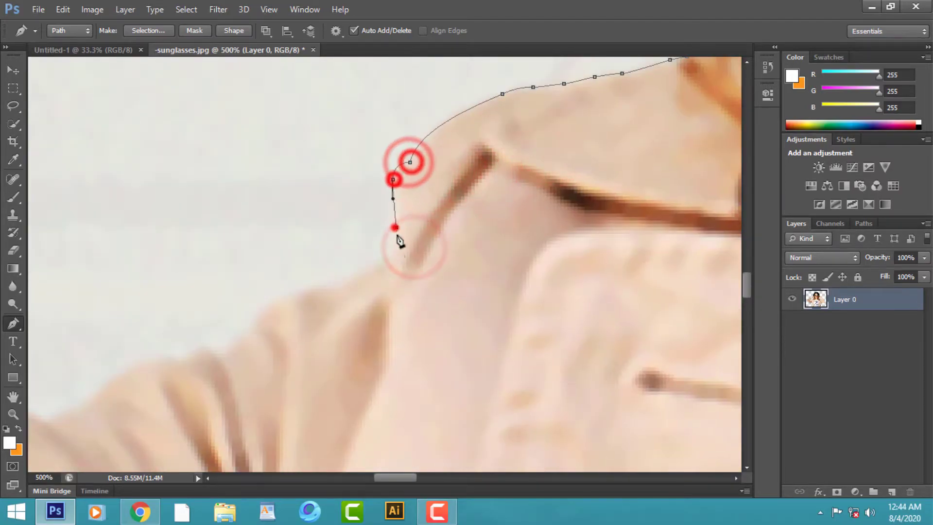
Trace down the shoulder and along the first folds of the upper sleeve with the Pen path
scroll(437, 205, up, 1)
click(468, 130)
click(396, 153)
click(347, 167)
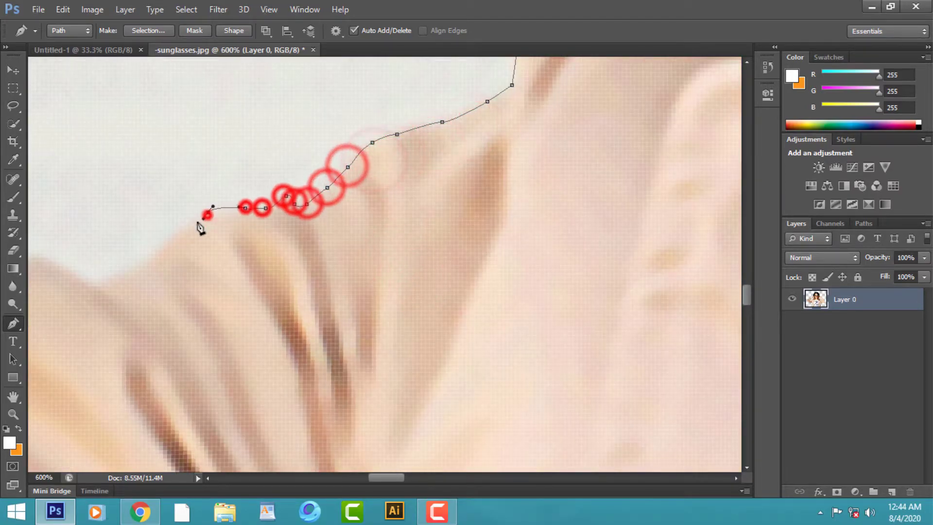
drag(199, 227, 381, 183)
Trace the remaining top edge of the sleeve back to the cuff and close the path around the gap
click(350, 194)
click(325, 198)
click(294, 182)
click(271, 175)
drag(269, 237, 567, 148)
click(455, 151)
click(300, 182)
Delete the background inside the gap using a feathered selection made from the closed path
click(148, 30)
key(Return)
click(186, 10)
key(Delete)
click(358, 210)
key(Delete)
key(ctrl+0)
Clear the selection around the emptied gap
click(13, 88)
drag(599, 270, 444, 250)
scroll(502, 244, up, 5)
scroll(492, 277, down, 4)
right_click(479, 234)
click(334, 208)
Start a Pen path in the gap beside the other arm and trace down the inner edge of the hand and wrist
key(p)
scroll(402, 375, up, 3)
click(501, 109)
scroll(380, 278, up, 3)
click(378, 276)
click(426, 359)
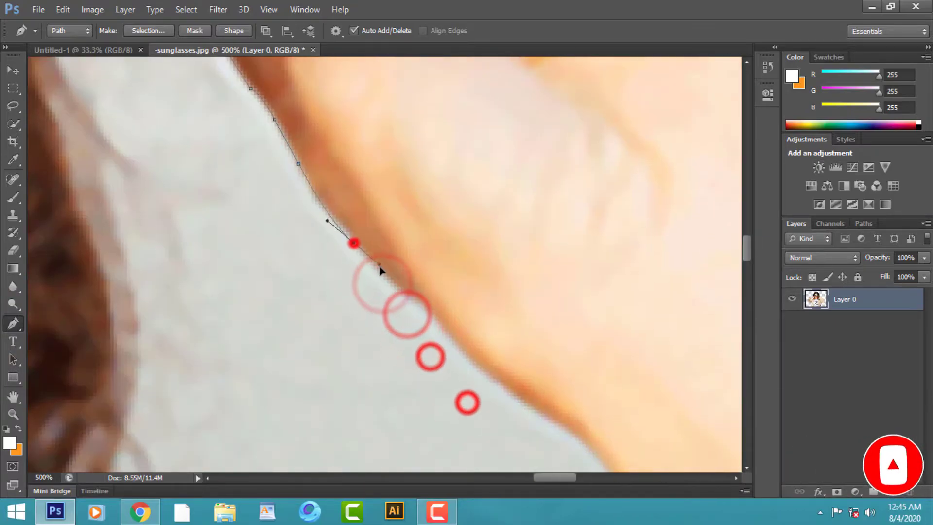
scroll(416, 302, up, 1)
Trace the inner edge of the forearm down to where it meets the coat cuff
click(416, 302)
click(287, 246)
click(294, 251)
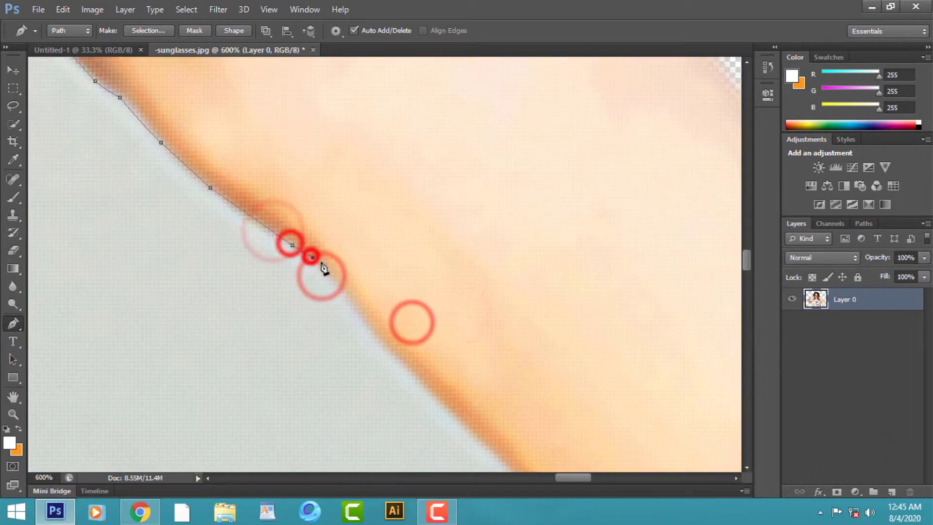
scroll(323, 267, down, 2)
drag(510, 396, 437, 253)
click(414, 242)
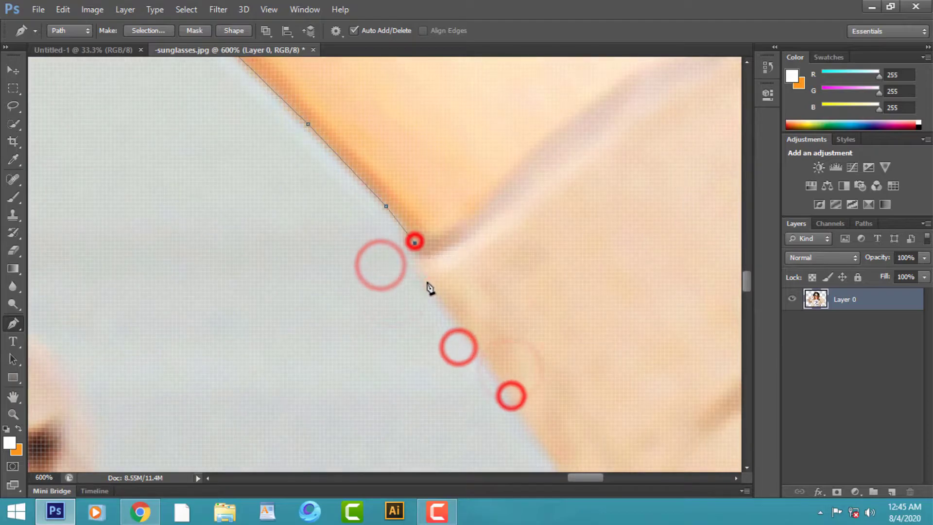
Trace the inner edge of the coat cuff down toward the sleeve
click(427, 281)
click(451, 308)
drag(512, 373, 319, 175)
click(379, 292)
drag(411, 337, 275, 122)
click(416, 298)
drag(402, 314, 405, 325)
Trace around the inner corner where the cuff meets the sleeve and turn back along the sleeve's top edge
drag(431, 345, 336, 179)
click(343, 197)
click(366, 225)
click(383, 242)
click(386, 250)
click(366, 250)
click(282, 198)
click(256, 188)
Trace along the top edge of the sleeve toward the shoulder and the coat collar
drag(243, 188, 505, 305)
drag(481, 289, 472, 283)
click(446, 261)
click(415, 241)
click(363, 217)
drag(320, 192, 288, 171)
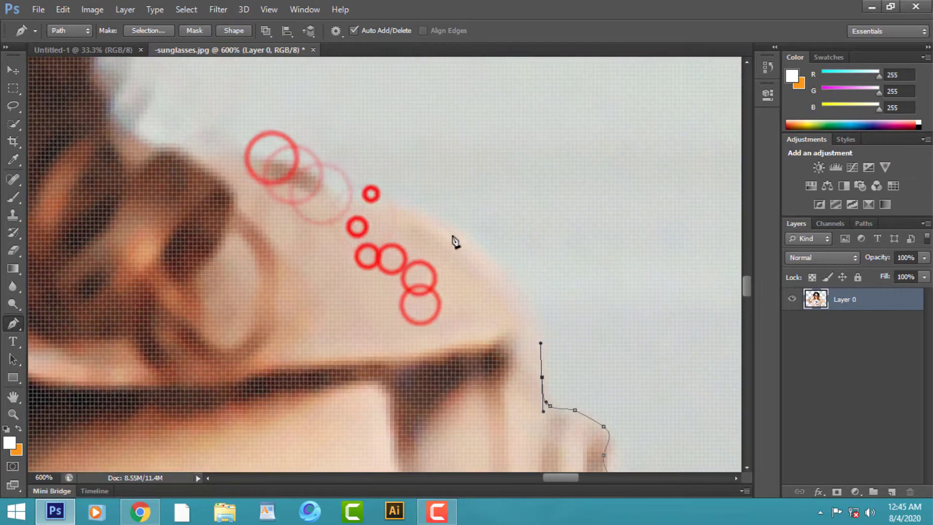
Trace the upper edge of the coat collar from its outer corner toward the hair
drag(455, 229, 419, 212)
click(385, 202)
click(352, 202)
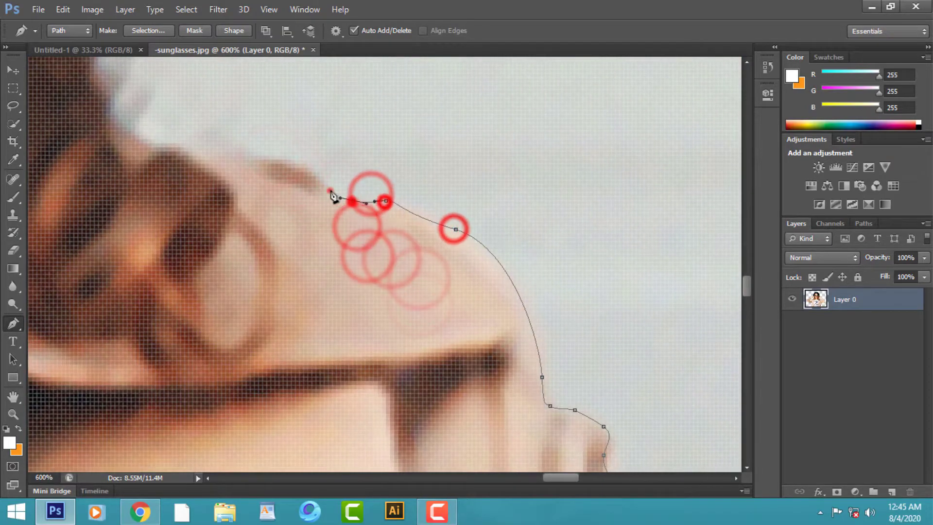
click(331, 191)
click(315, 175)
Trace from the end of the collar up the outer edge of the lower hair curls
drag(288, 199, 452, 310)
drag(423, 266, 411, 267)
click(391, 265)
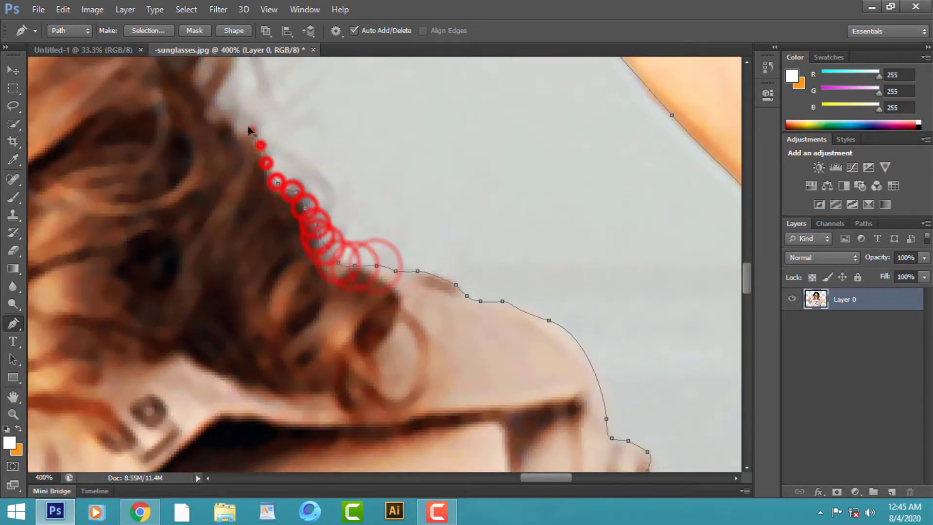
click(231, 129)
click(213, 104)
drag(279, 155, 310, 338)
Trace the upper hair edge and hat brim to the gap's tip and close the path
drag(264, 242, 277, 214)
drag(299, 224, 358, 365)
drag(340, 257, 334, 231)
drag(346, 233, 439, 375)
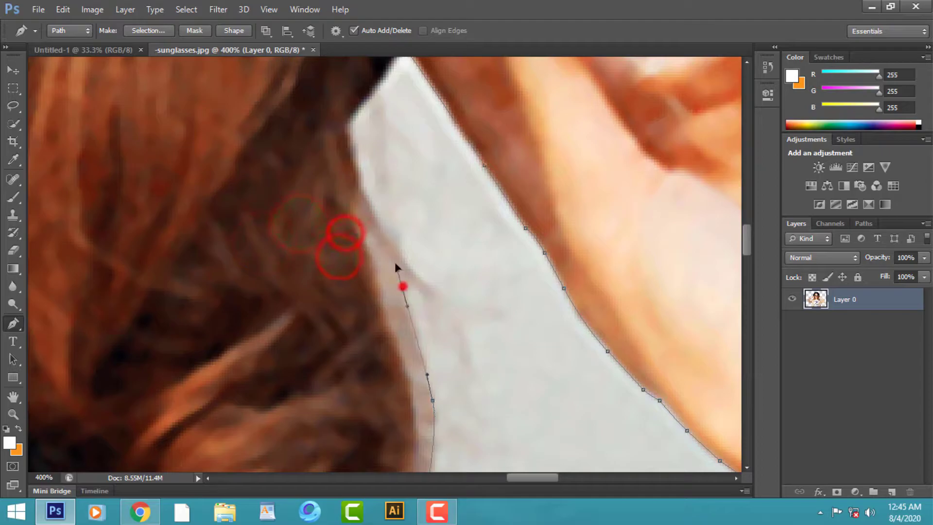
drag(347, 128, 347, 121)
drag(387, 156, 380, 301)
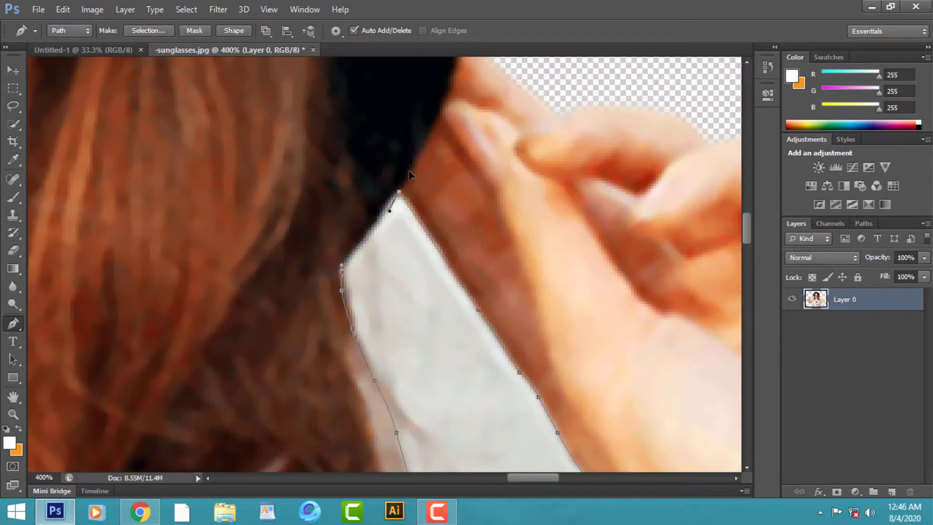
Turn the path into a selection feathered by 2 pixels and delete the background inside it
click(158, 30)
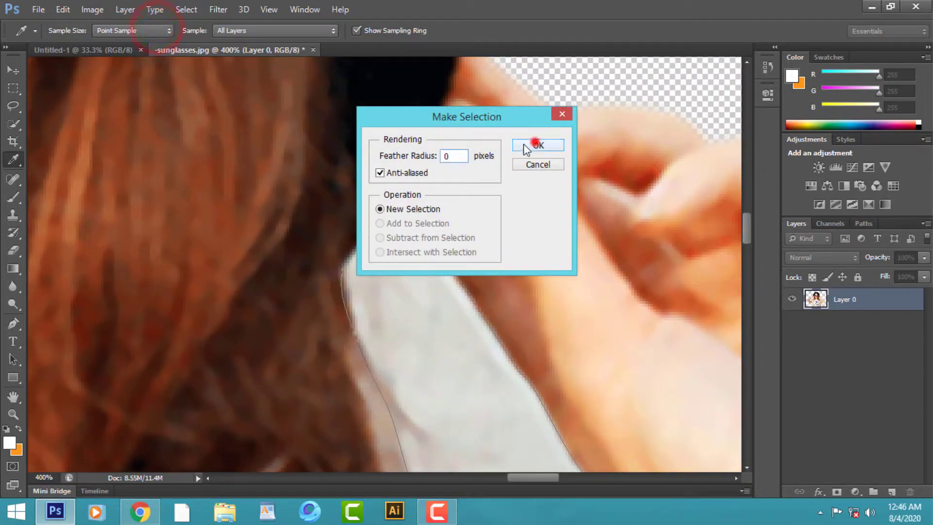
click(536, 146)
click(185, 9)
mouse_move(247, 162)
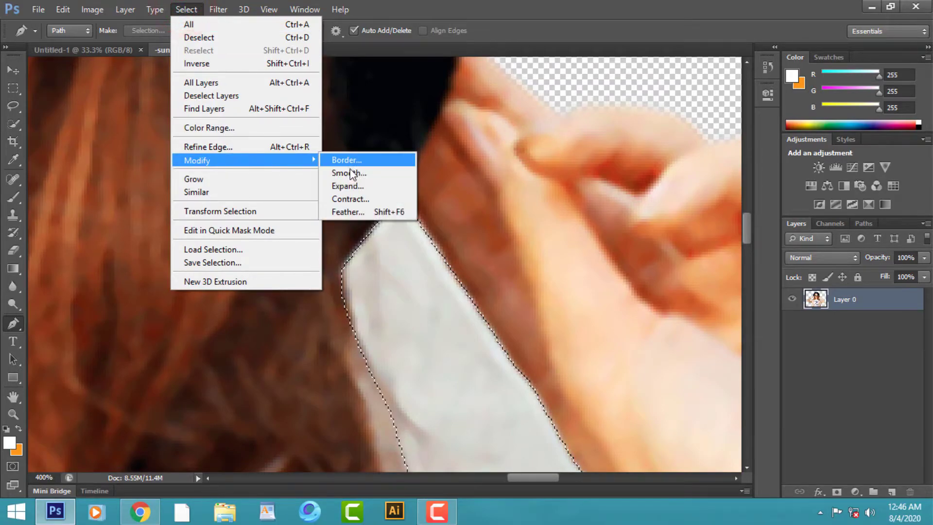
click(356, 209)
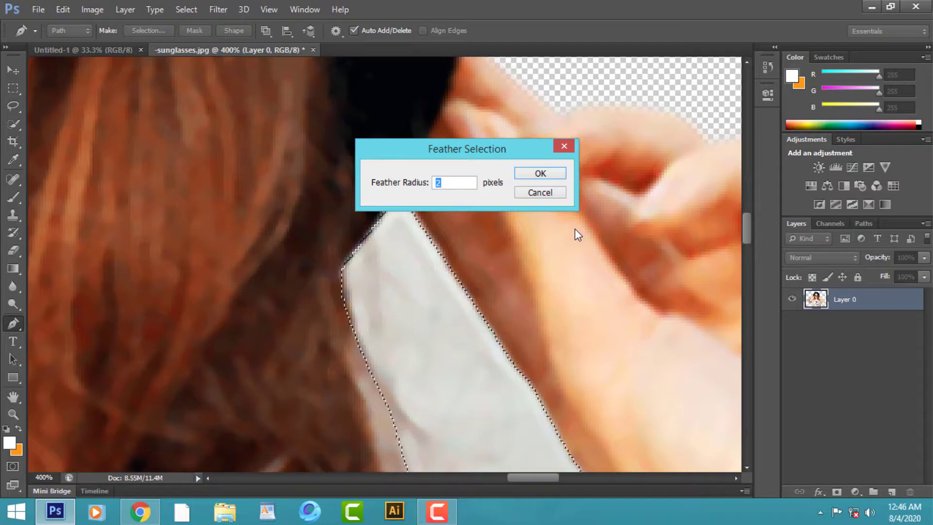
click(558, 173)
key(Delete)
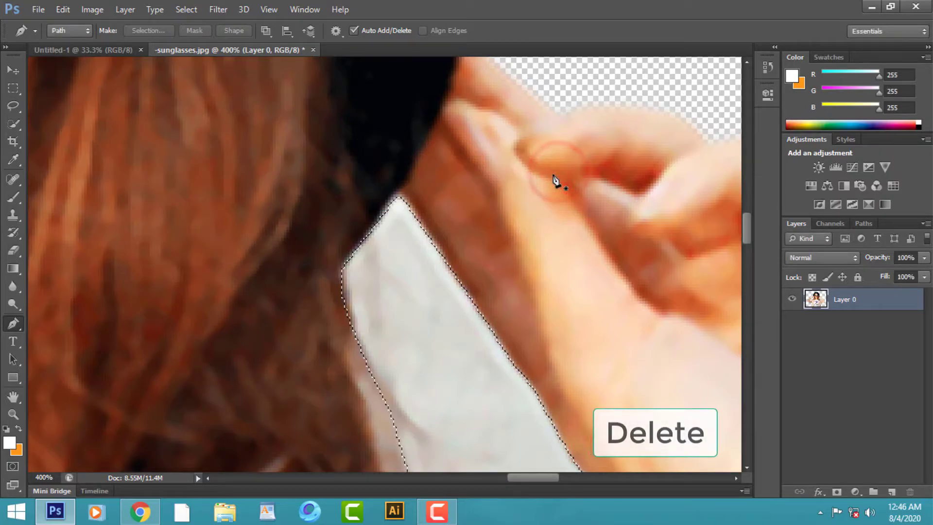
Deselect the newly emptied gap beside the hair
click(14, 88)
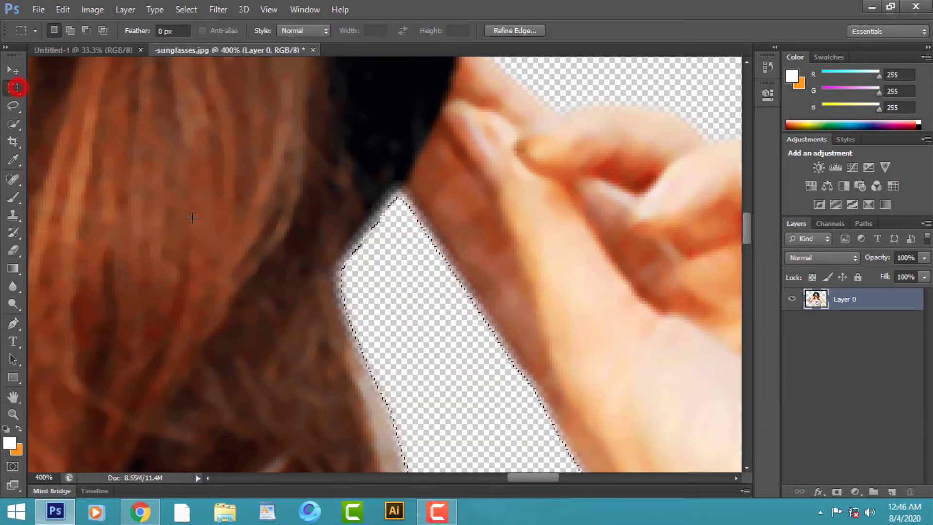
drag(254, 248, 381, 167)
drag(286, 336, 440, 345)
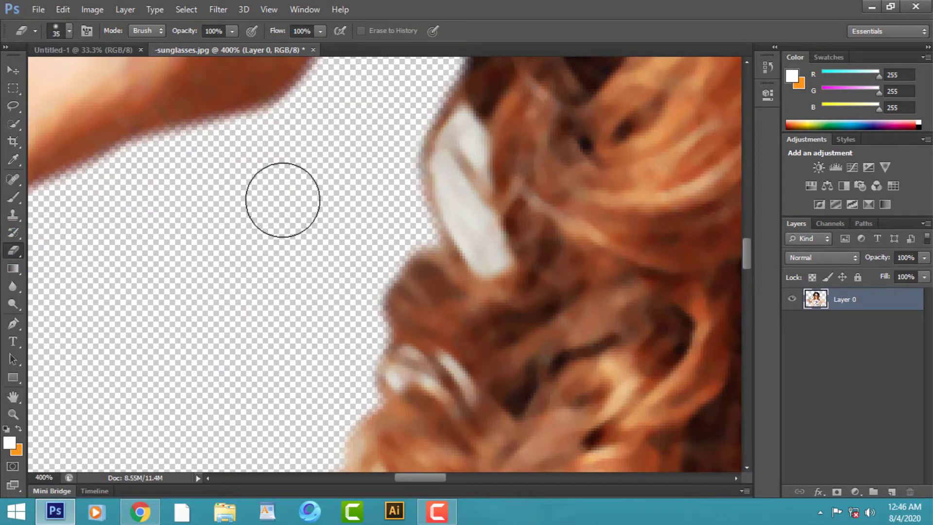
Erase the leftover white background patches between the hair curls with an 8 px Eraser
right_click(287, 199)
click(320, 166)
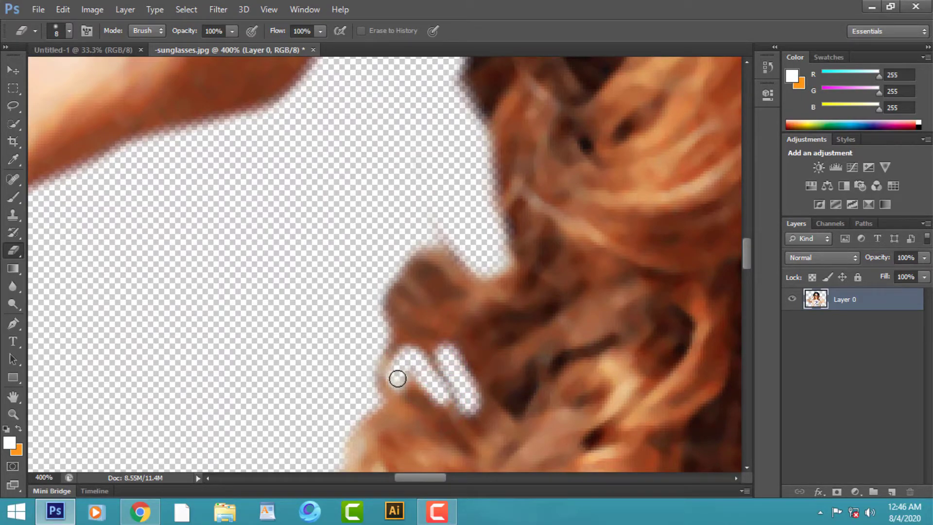
drag(468, 393, 468, 210)
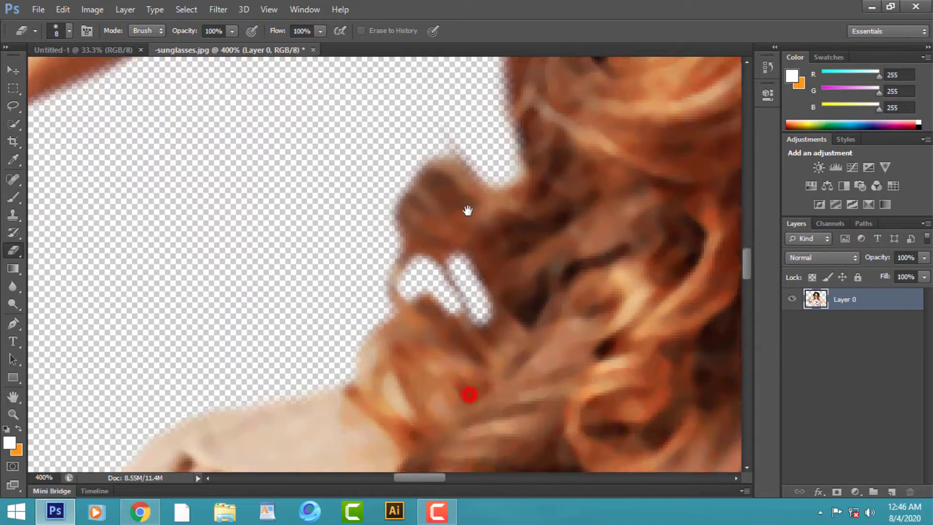
Draw a rectangular marquee around the whole canvas of the cut-out photo
key(ctrl+minus)
key(ctrl+minus)
key(ctrl+minus)
key(ctrl+minus)
key(ctrl+minus)
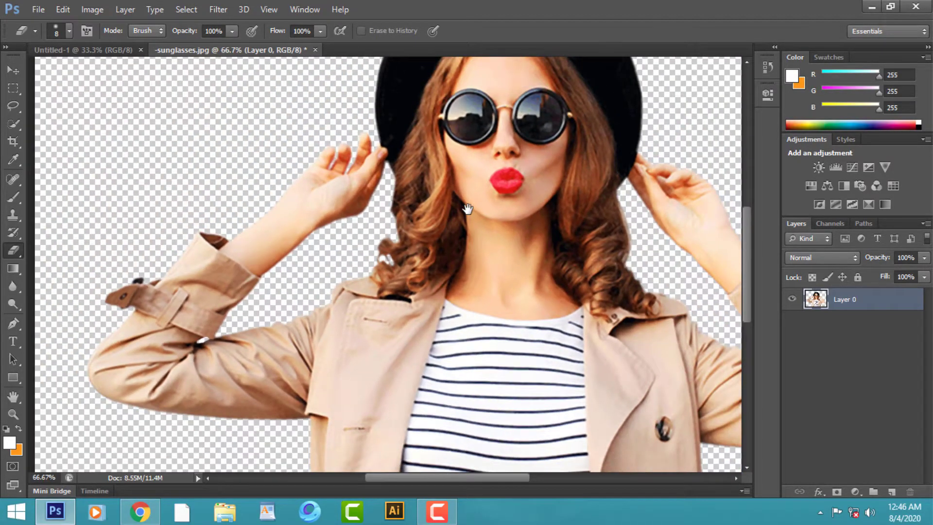
key(ctrl+0)
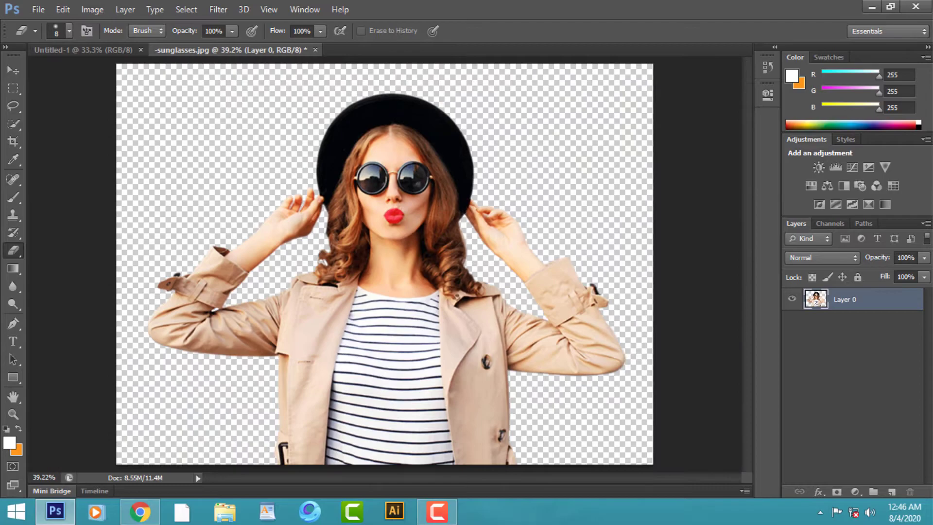
click(14, 89)
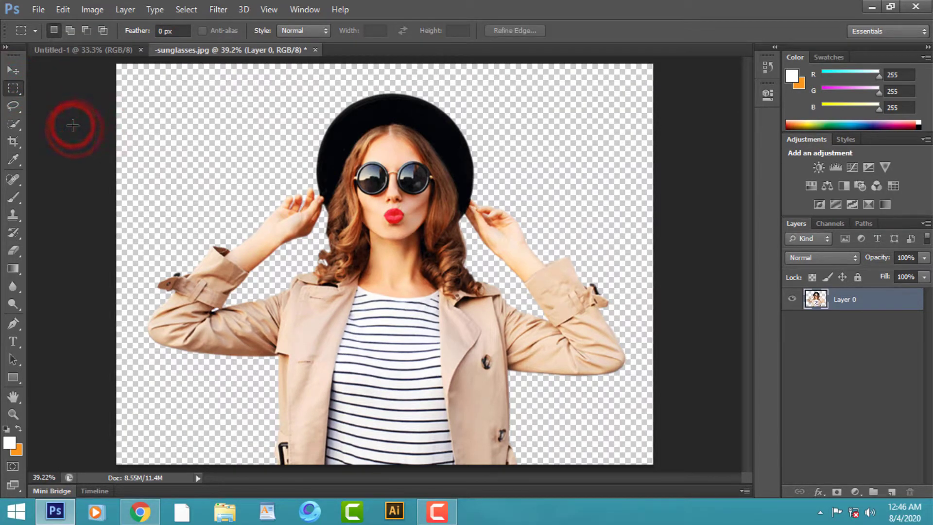
key(ctrl+minus)
drag(125, 79, 568, 374)
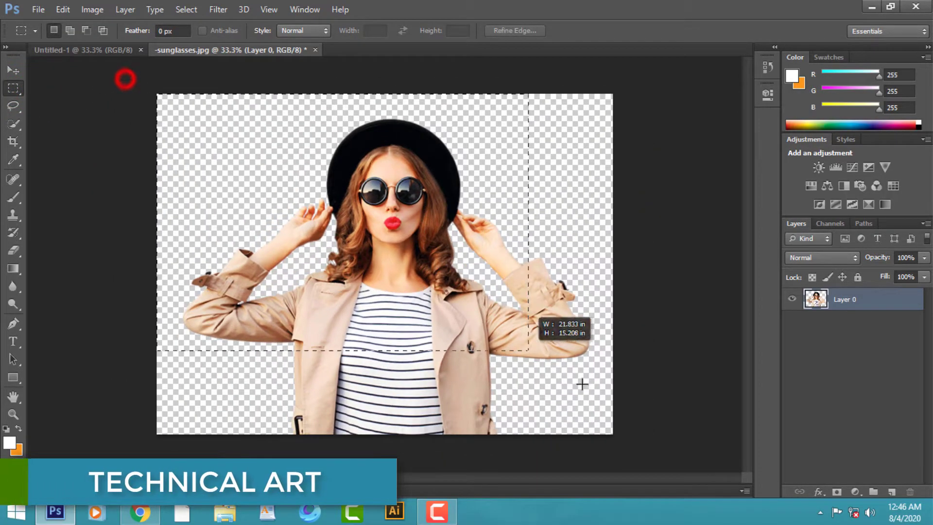
drag(567, 374, 641, 428)
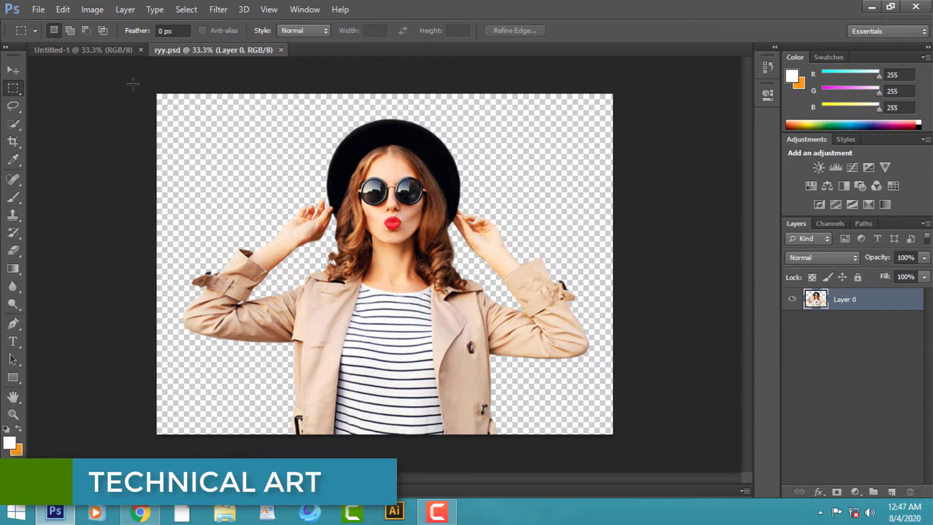
Select the entire canvas of ryy.psd, cut the woman to the clipboard, and close that document
drag(133, 84, 698, 473)
key(ctrl+x)
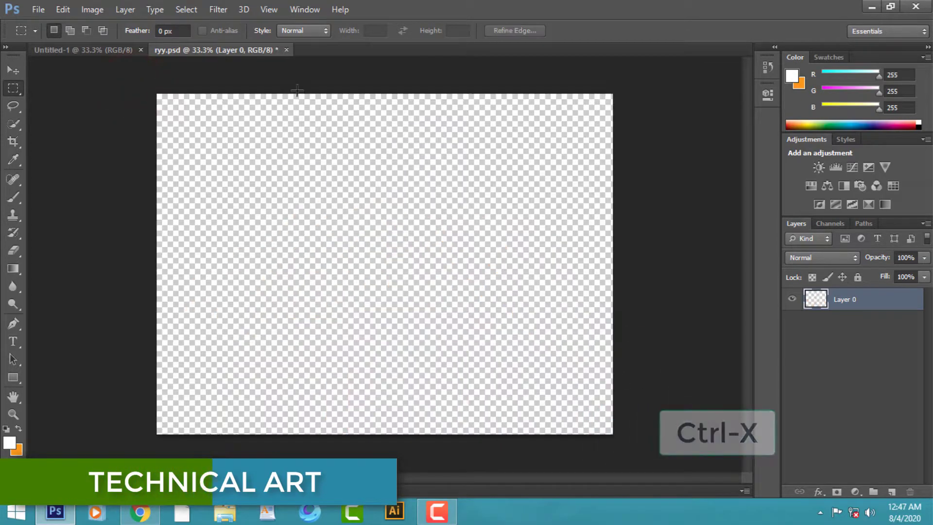
click(286, 49)
click(469, 204)
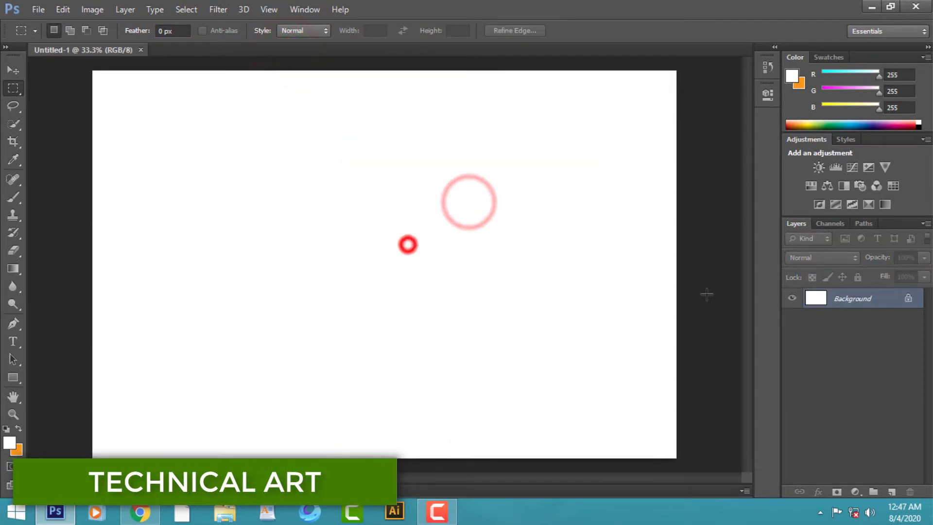
Convert the locked Background of Untitled-1 into a regular layer named Layer 0
double_click(907, 298)
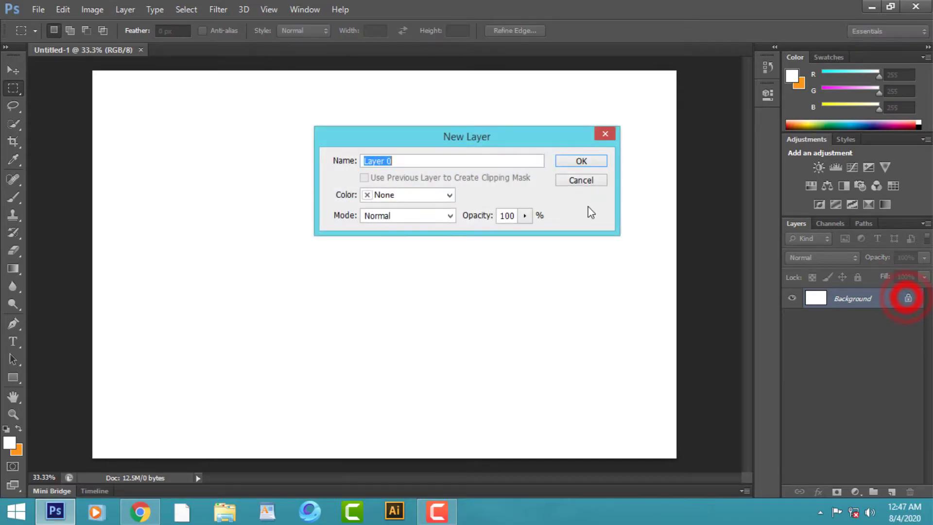
click(581, 161)
click(572, 286)
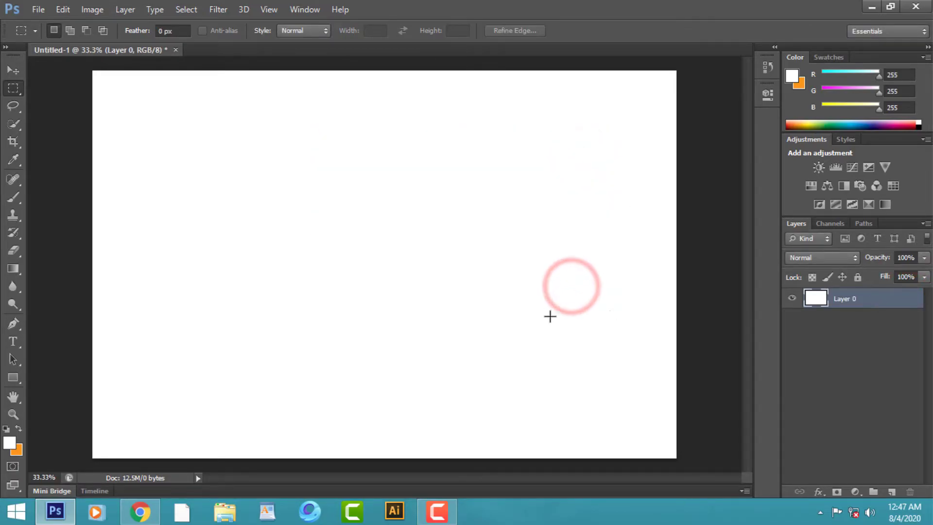
Paste the cut-out woman into Untitled-1 as a new layer
key(ctrl+v)
right_click(455, 267)
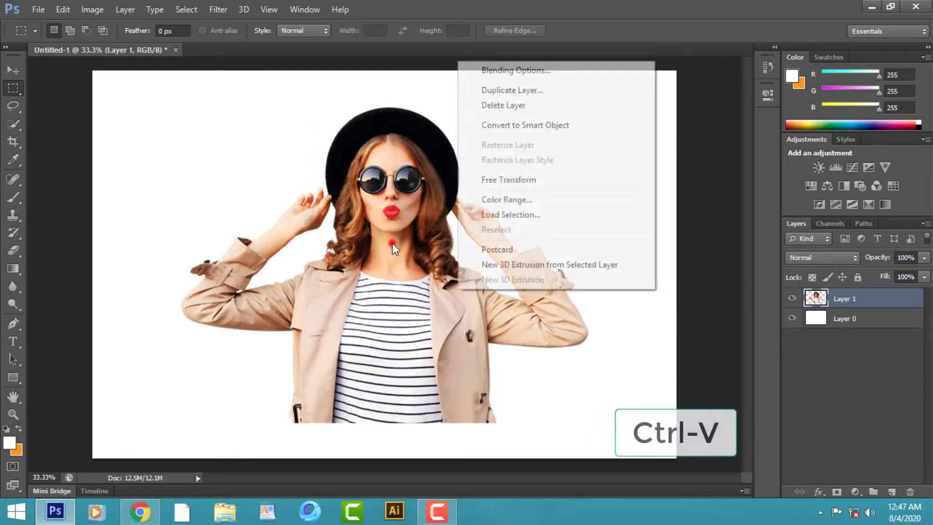
click(453, 262)
Add a Gradient Overlay to Layer 0 using the white-to-orange Foreground to Background preset
double_click(887, 322)
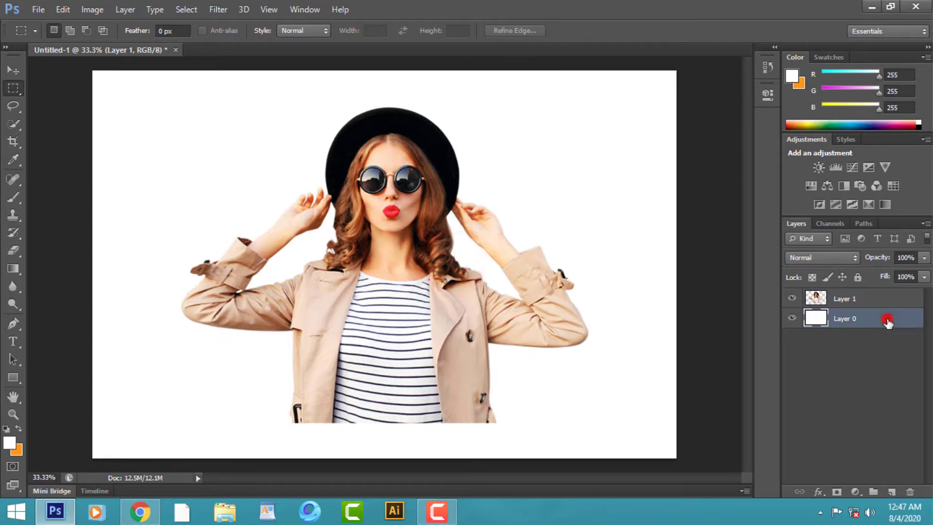
drag(482, 172, 782, 28)
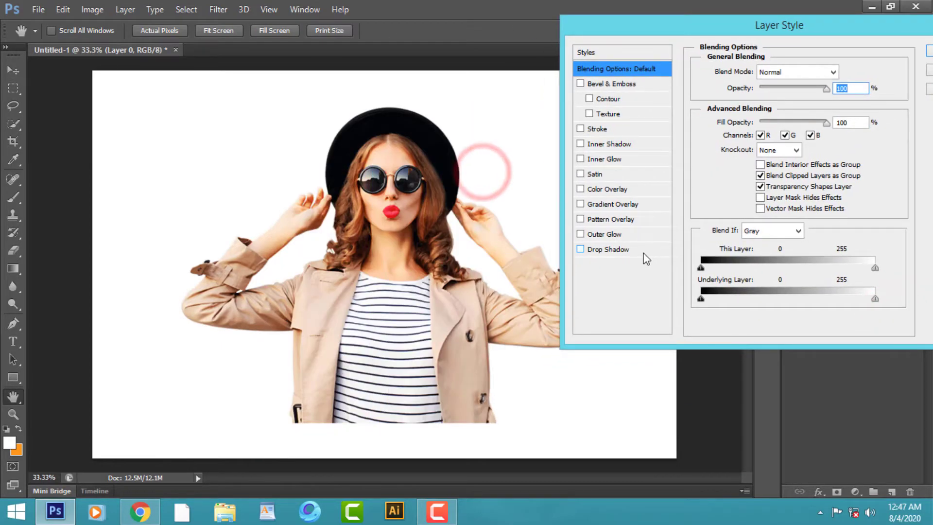
click(621, 204)
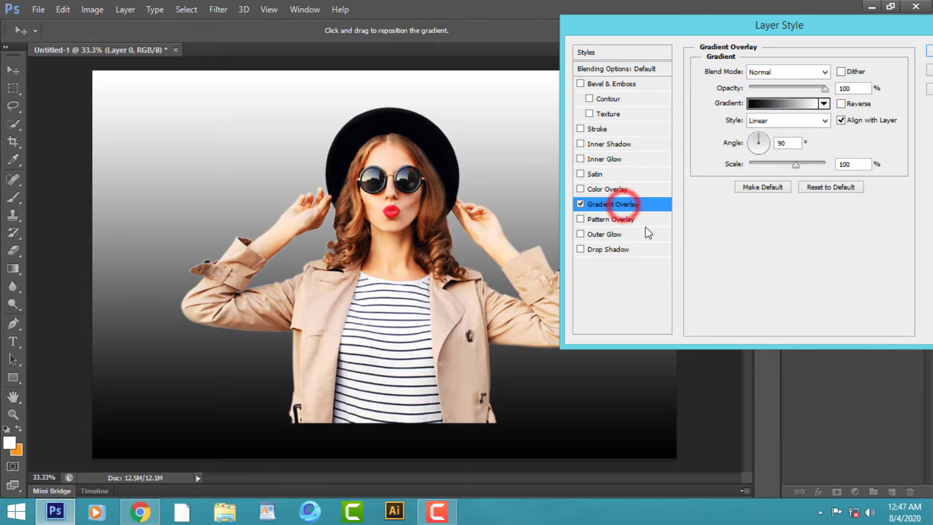
click(791, 103)
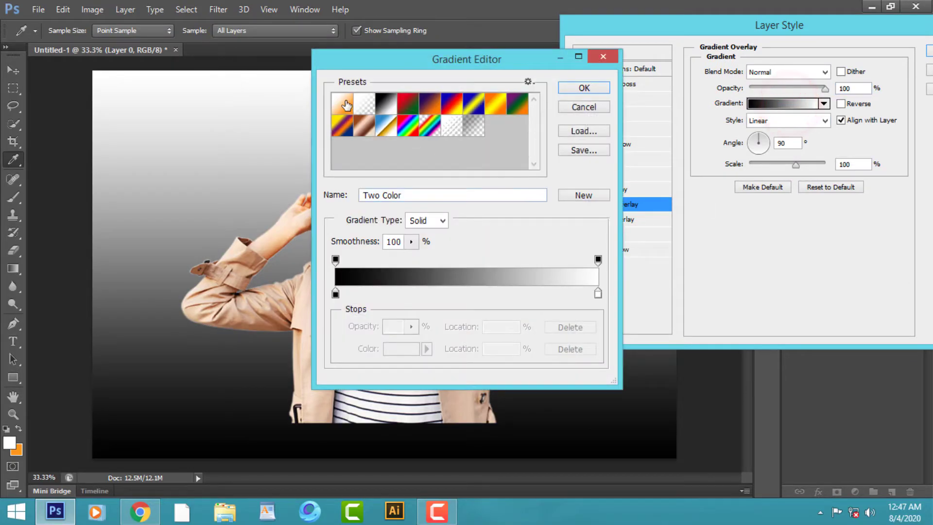
click(346, 104)
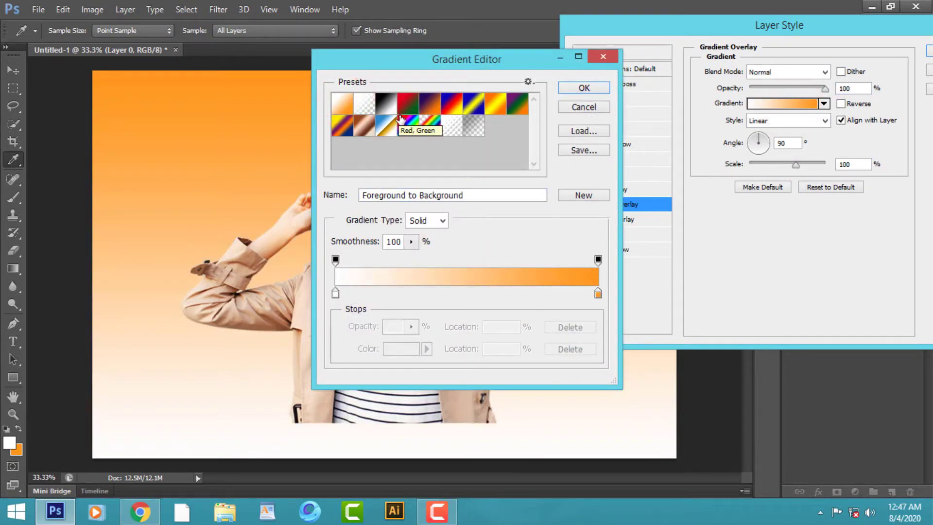
click(584, 88)
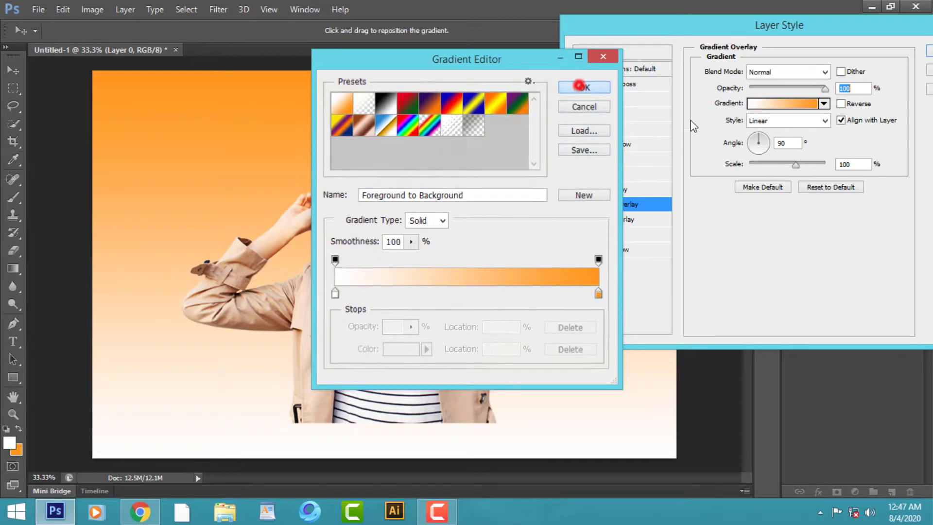
Set the gradient overlay's style to Radial, its scale to 150%, and its angle to about 13°
click(809, 120)
click(800, 143)
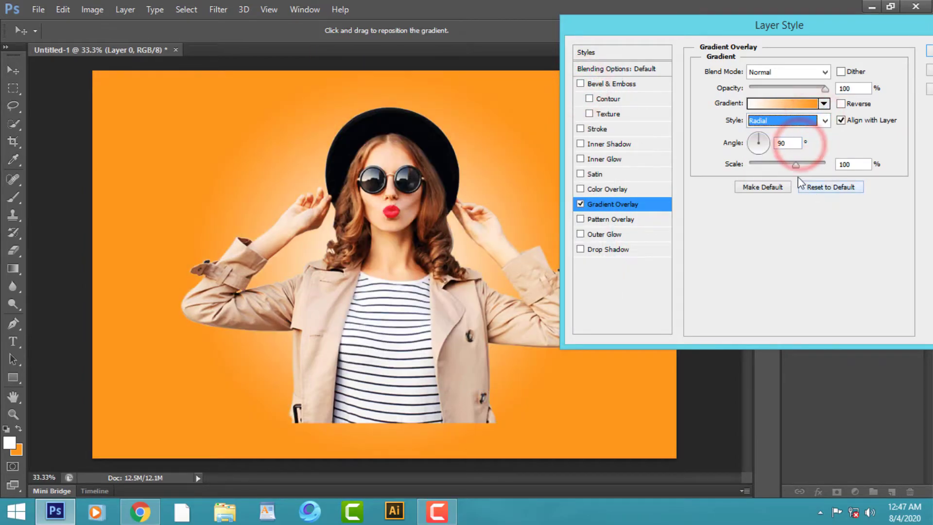
drag(797, 167, 825, 164)
drag(759, 134, 772, 140)
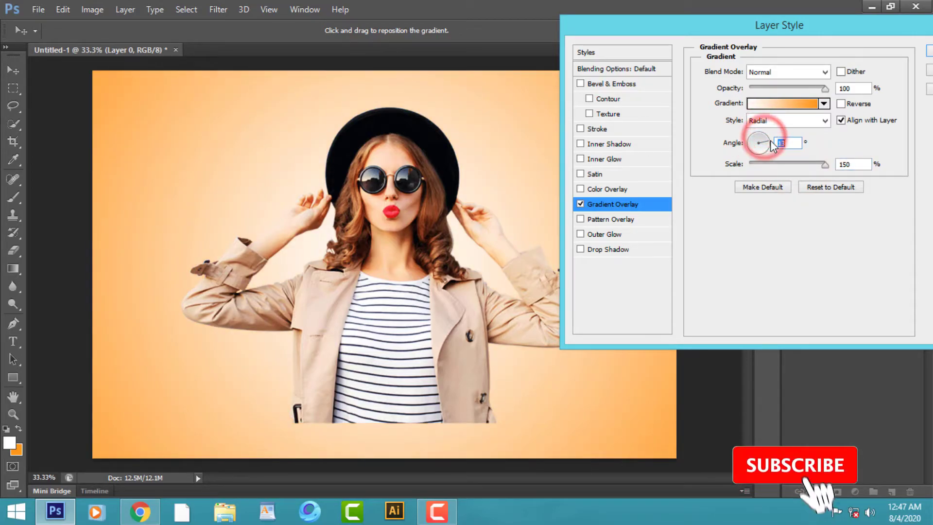
Set the orange end stop of Layer 0's gradient overlay to the beige #dec6aa sampled from the coat sleeve
click(824, 104)
click(797, 103)
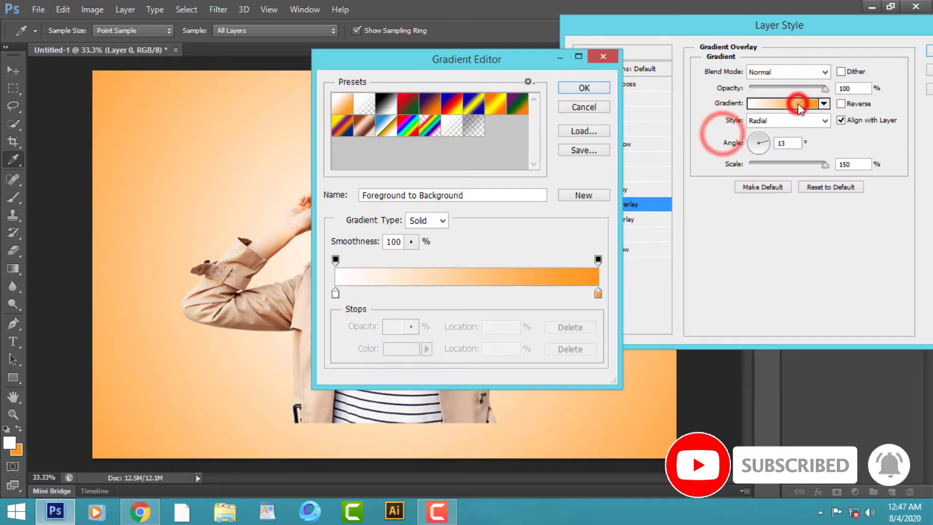
click(599, 293)
click(426, 349)
click(398, 350)
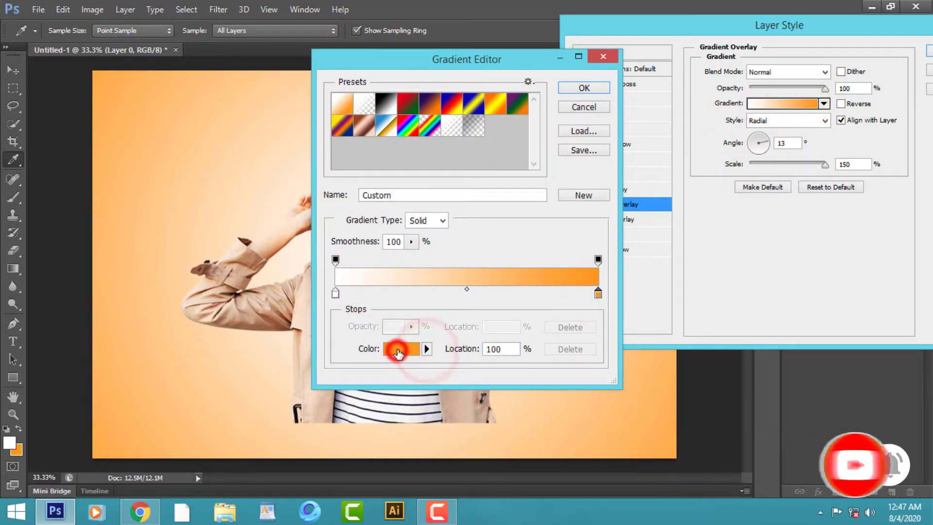
click(222, 284)
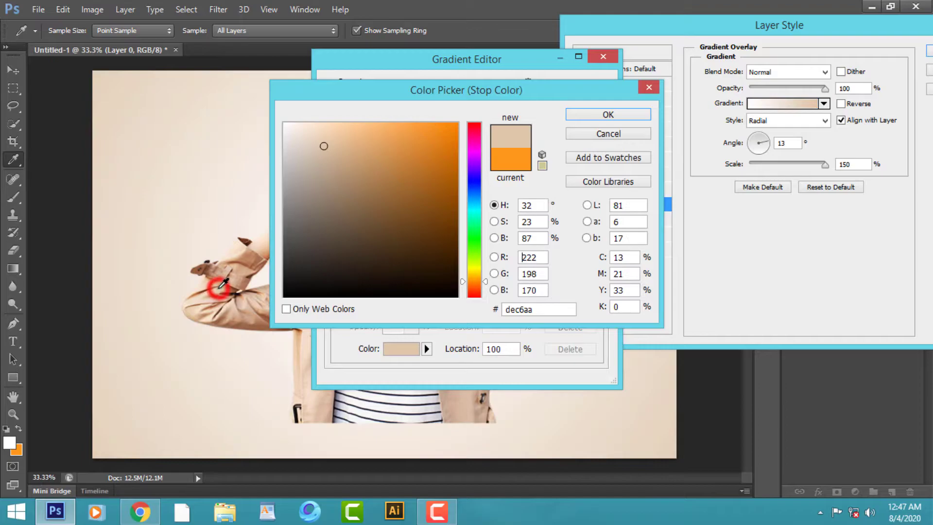
click(608, 114)
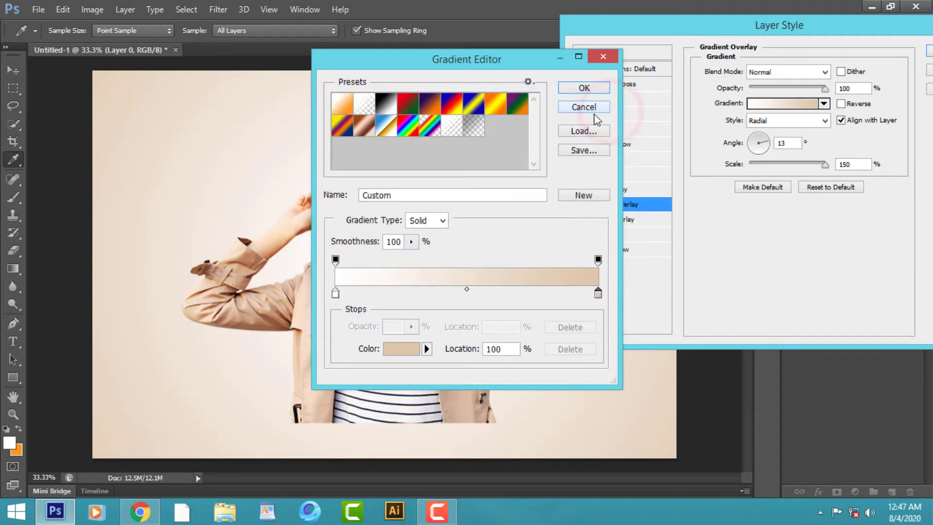
Change the gradient's end stop to light orange #fbc990 and apply the layer style
click(408, 350)
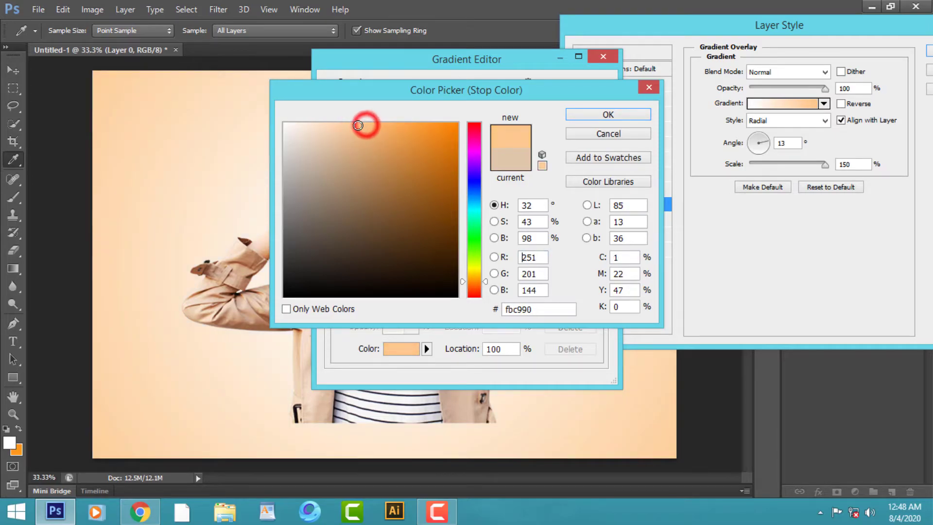
click(608, 115)
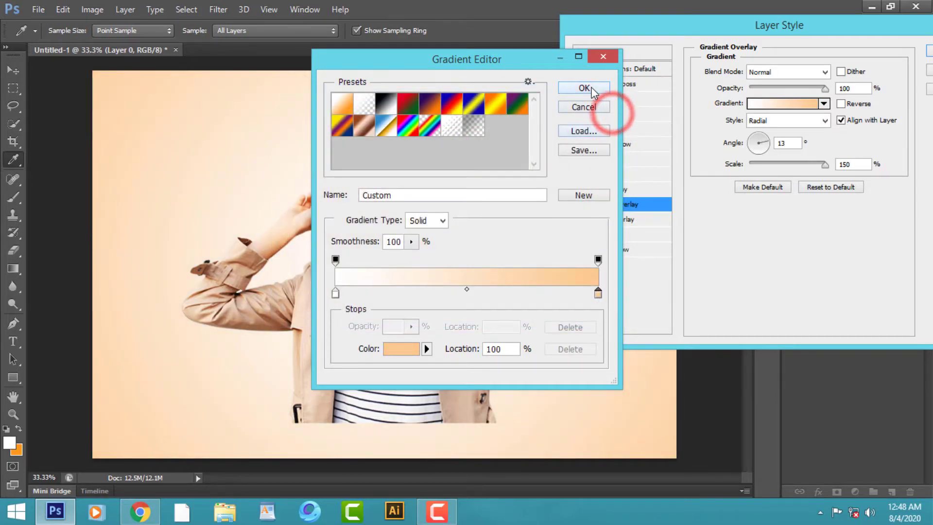
click(608, 118)
click(927, 52)
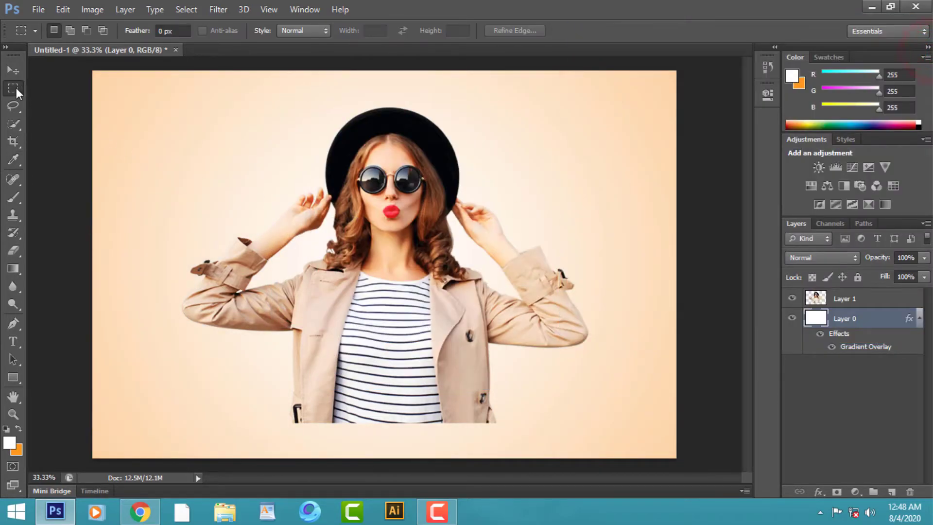
Scale the woman on Layer 1 to about 79%, move her up, and enlarge her slightly about her centre
right_click(379, 204)
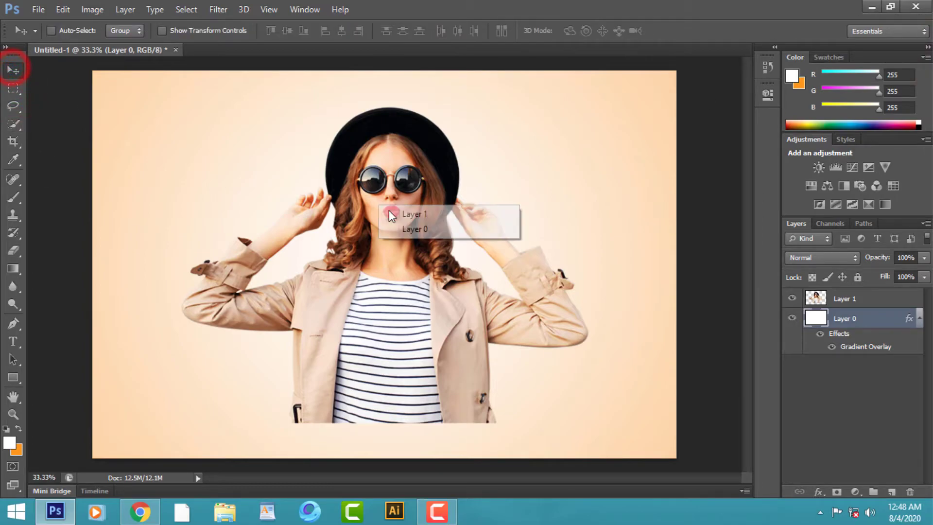
click(392, 213)
key(ctrl+t)
drag(589, 423, 548, 351)
drag(370, 341, 375, 319)
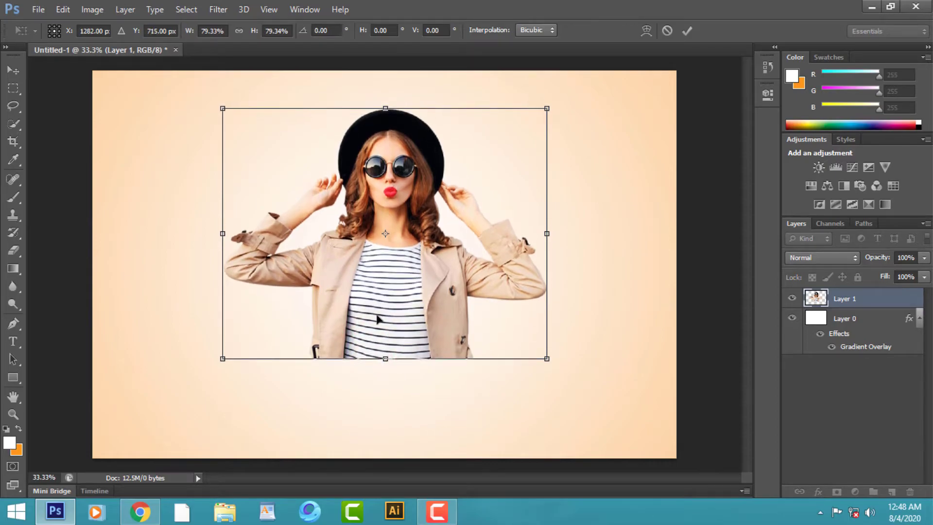
key(Return)
click(872, 7)
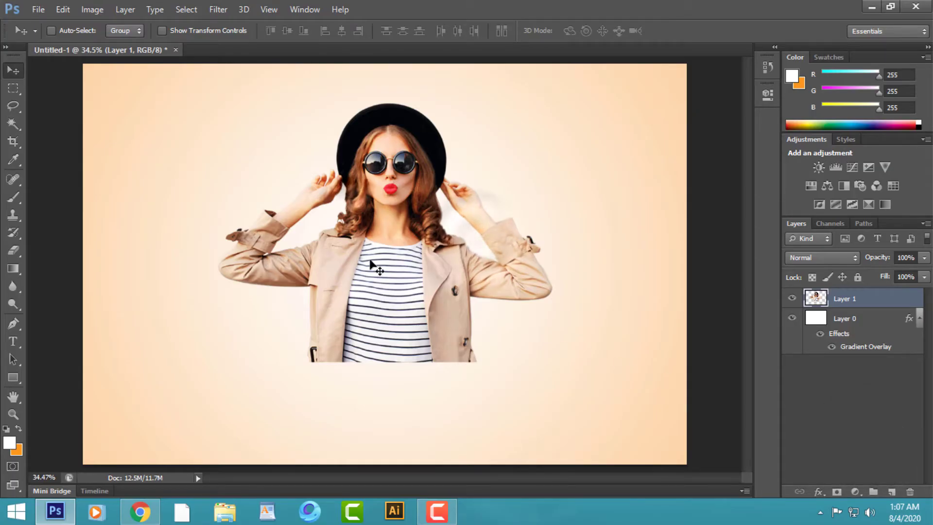
drag(553, 365, 570, 374)
key(Return)
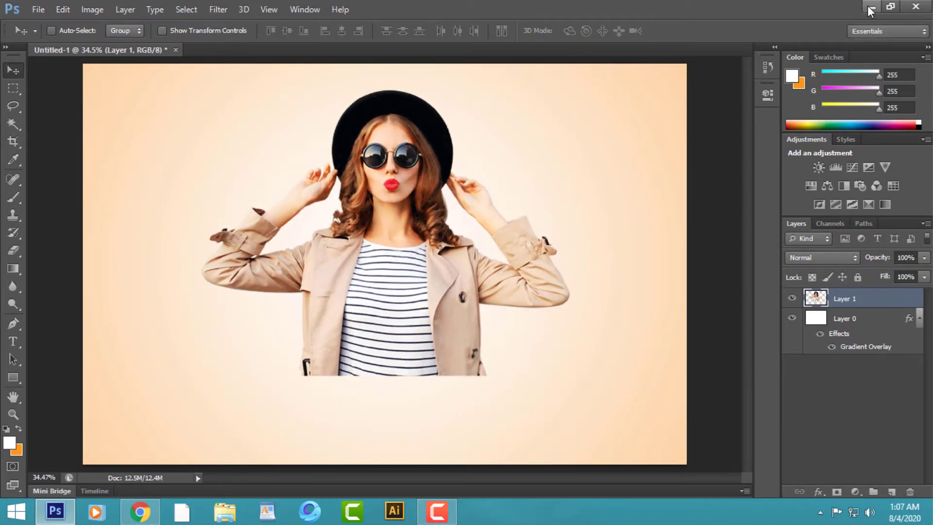
Place the black paint-drip image into Untitled-1 as a new layer above Layer 1
click(870, 10)
drag(334, 97, 396, 270)
click(13, 73)
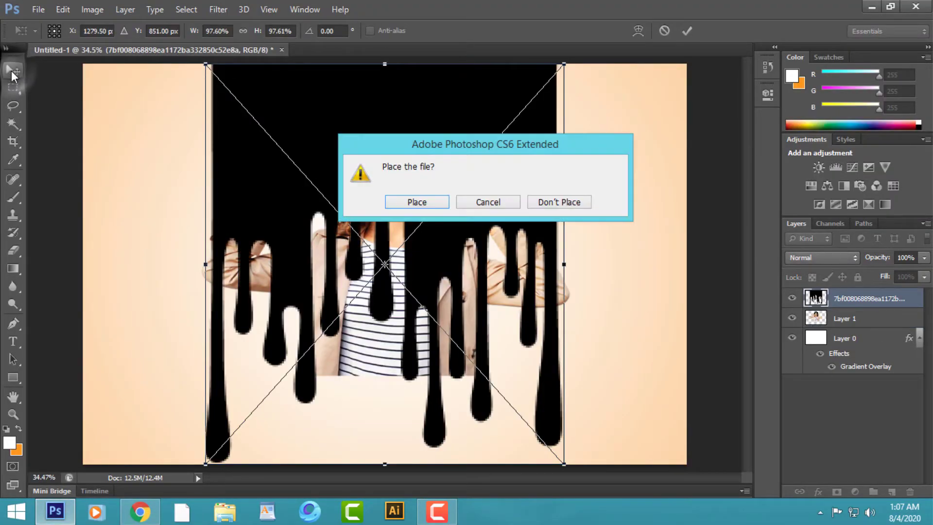
click(424, 200)
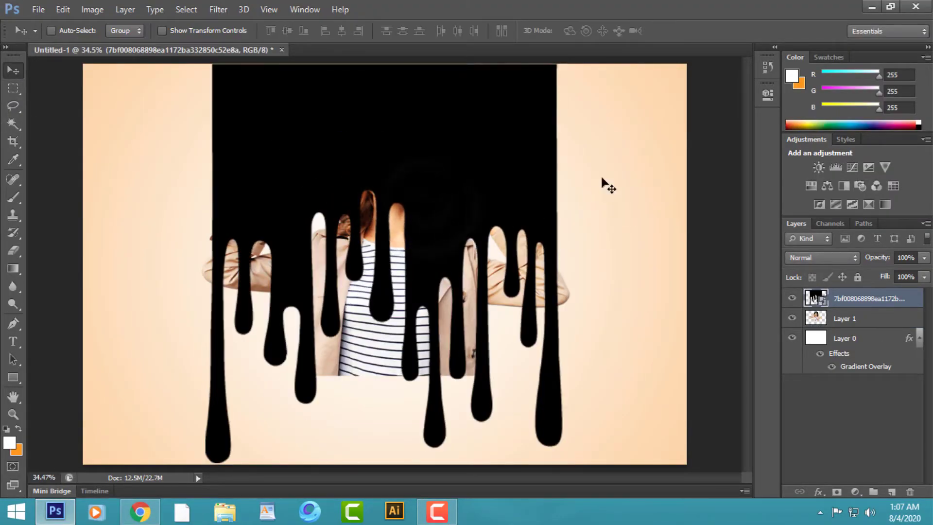
Shrink the drip image, turn it upside down, and move it over the lower part of the woman's jacket and shirt
key(ctrl+t)
drag(562, 66, 453, 187)
drag(400, 224, 386, 347)
drag(372, 296, 323, 458)
key(Return)
key(ctrl+plus)
key(ctrl+plus)
drag(381, 379, 408, 232)
drag(368, 414, 365, 362)
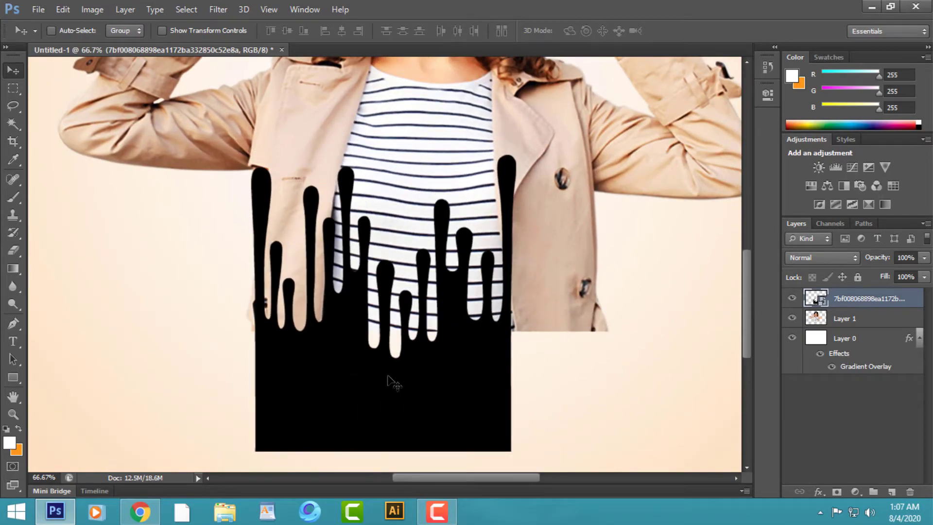
Stretch the drip image across the full width of the jacket, to about 49.6% wide and 29.4% high
key(ctrl+t)
drag(516, 448, 486, 404)
drag(410, 371, 410, 398)
drag(481, 316, 570, 312)
drag(586, 353, 558, 278)
drag(535, 364, 566, 401)
scroll(440, 366, up, 2)
drag(458, 415, 465, 369)
drag(571, 136, 559, 188)
drag(560, 303, 571, 302)
drag(492, 353, 490, 350)
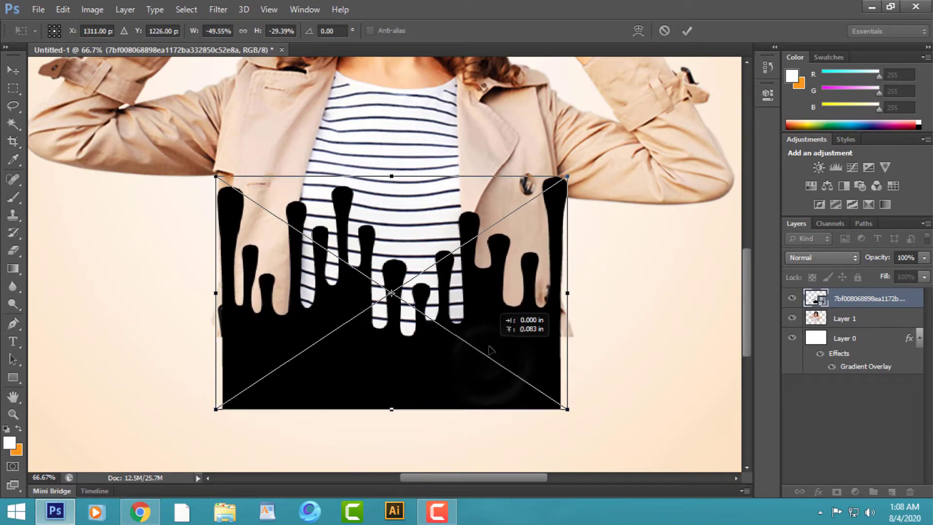
Widen the drip image slightly past both jacket edges, set its height to about 30.1%, and apply the transform
drag(324, 344, 318, 340)
drag(568, 290, 570, 290)
mouse_move(394, 408)
mouse_down()
mouse_move(392, 431)
mouse_move(397, 414)
mouse_up()
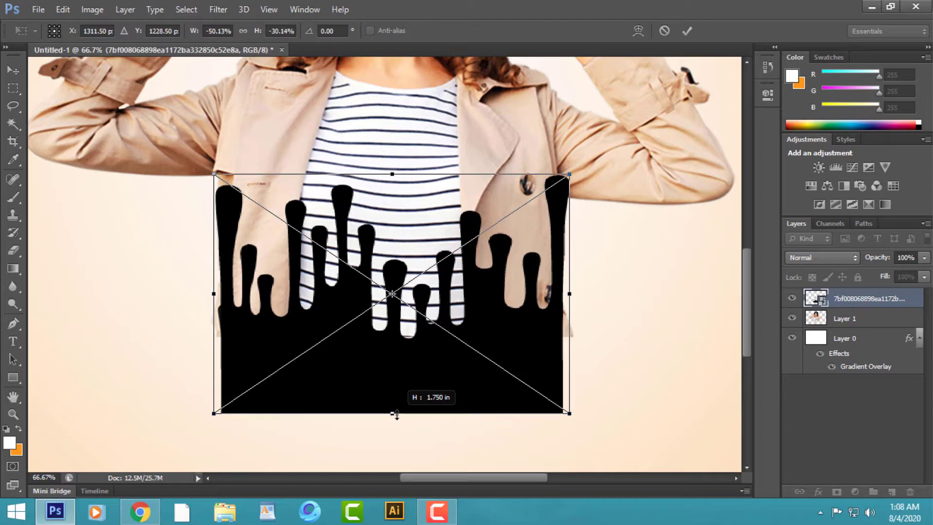
drag(214, 293, 210, 293)
key(Return)
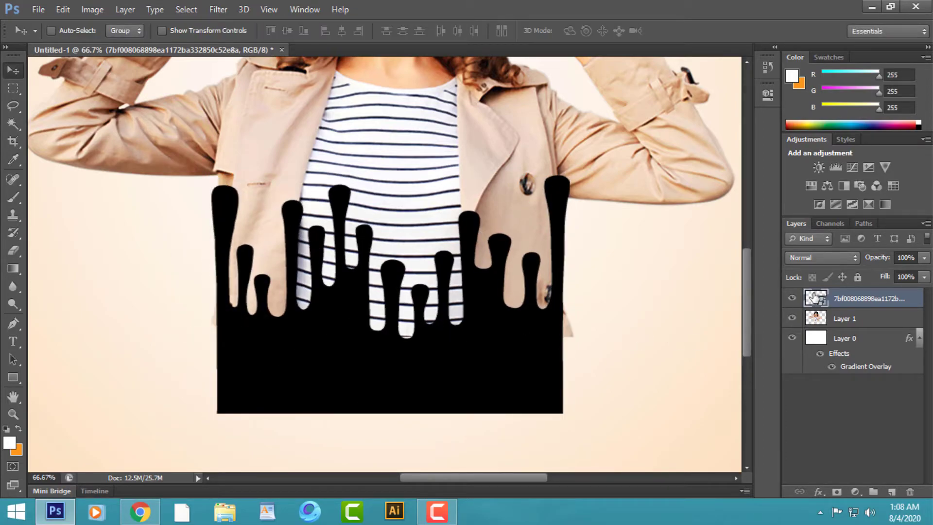
Delete the drip-shaped area from Layer 1 using the outline of the hidden drip layer as the selection, and deselect
ctrl+click(816, 298)
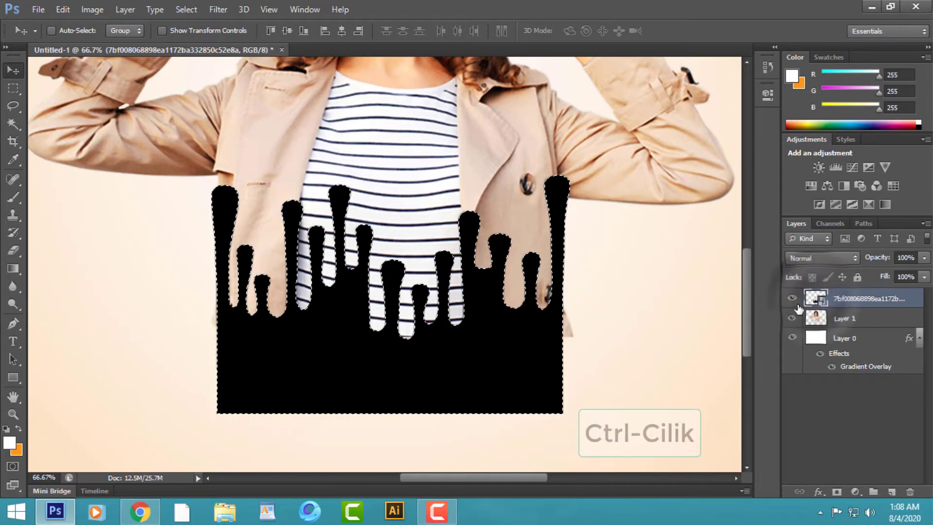
click(792, 299)
key(ctrl+minus)
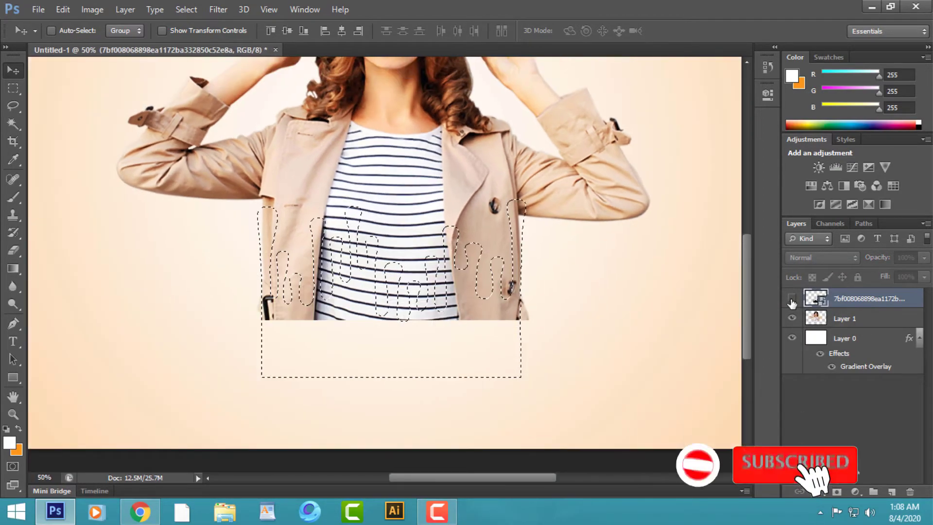
key(ctrl+minus)
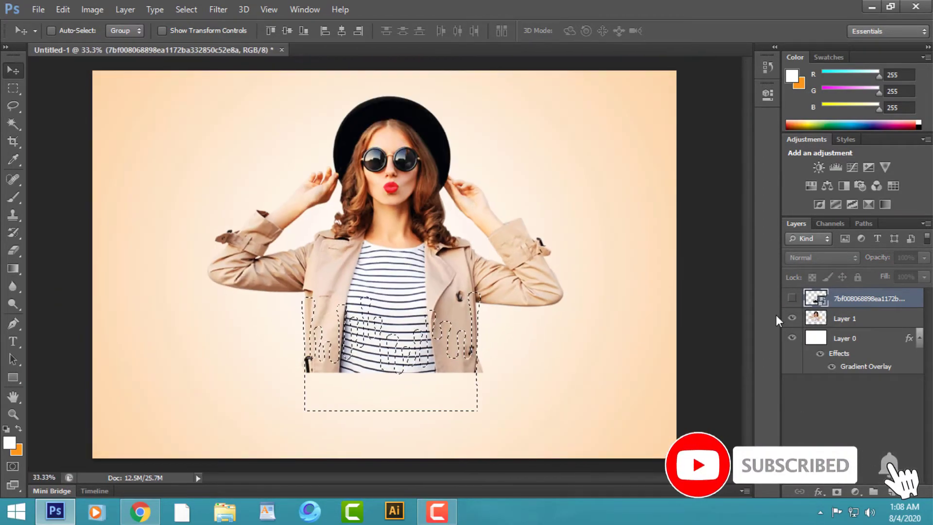
click(819, 318)
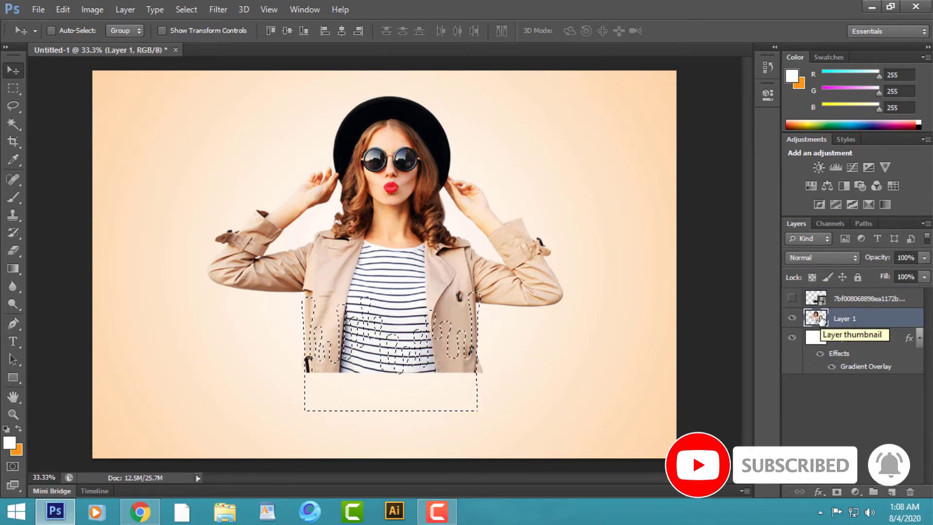
key(Delete)
key(m)
click(147, 177)
right_click(151, 182)
key(Escape)
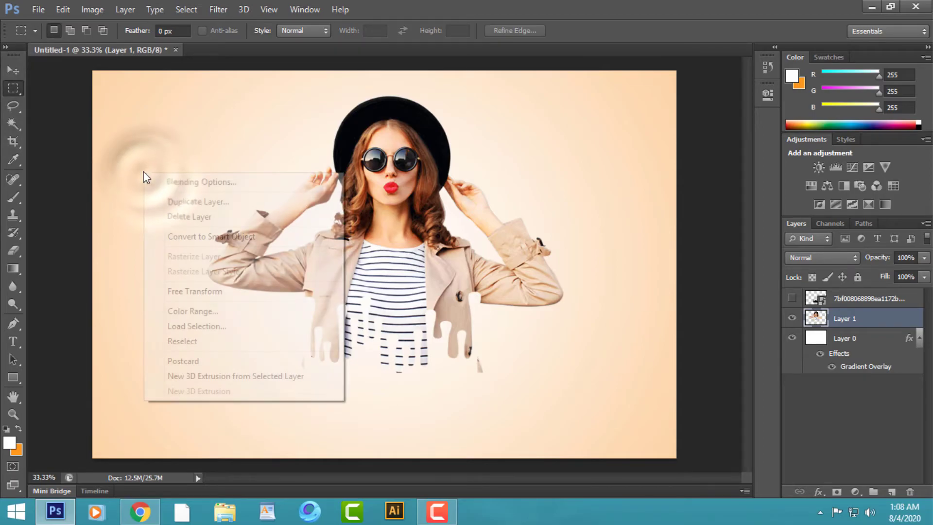
Enlarge the woman on Layer 1 to about 106% and move her slightly down
key(ctrl+plus)
key(ctrl+minus)
click(16, 73)
key(ctrl+t)
drag(566, 376, 577, 384)
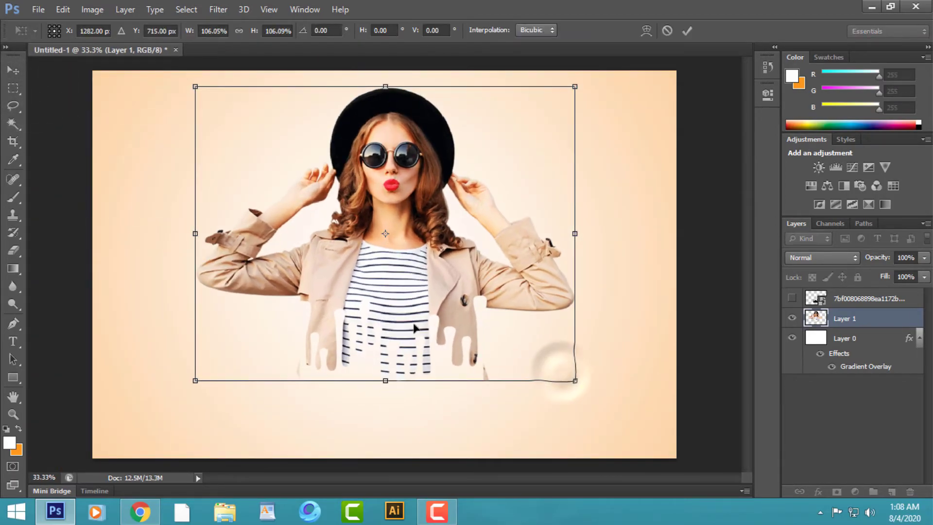
drag(416, 330, 415, 343)
key(Return)
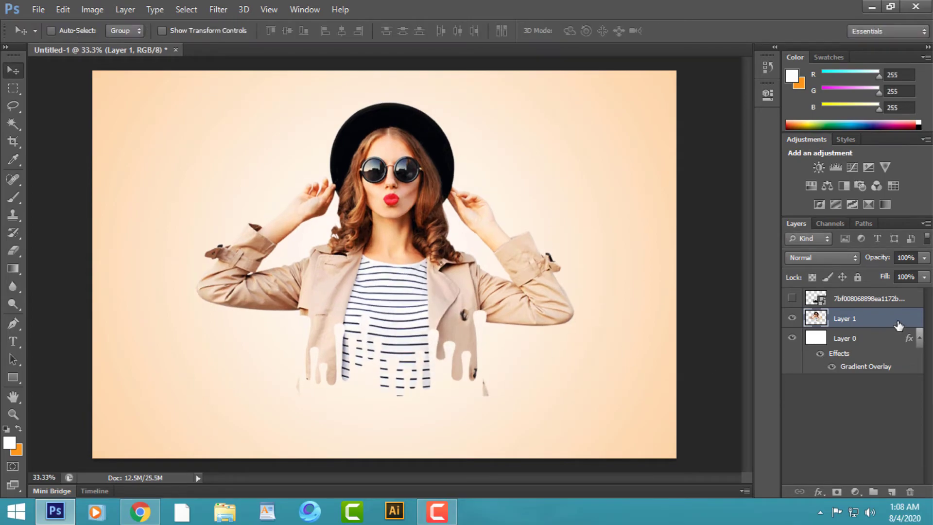
double_click(898, 325)
key(Escape)
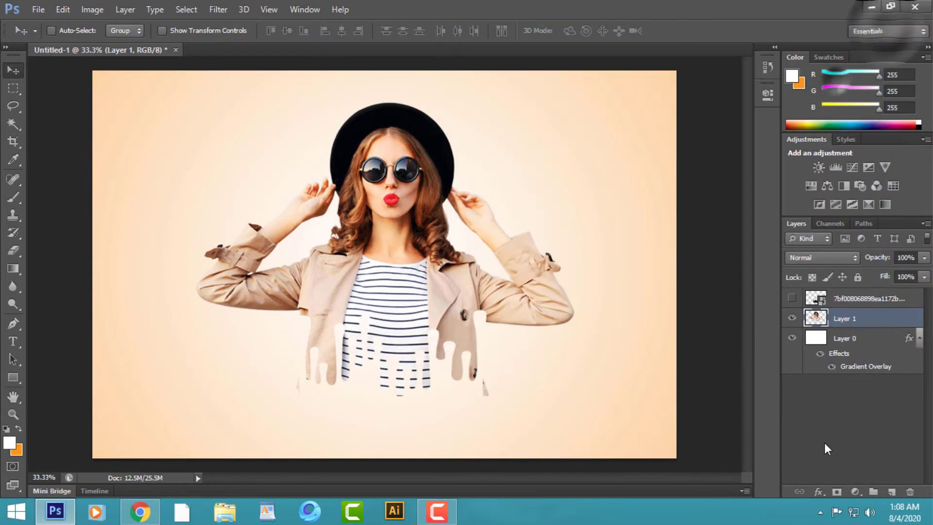
click(854, 492)
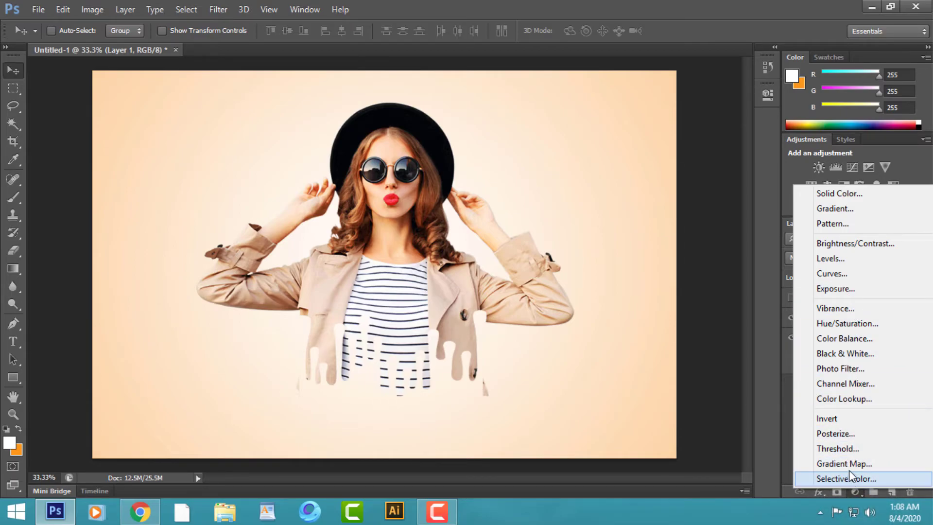
click(651, 405)
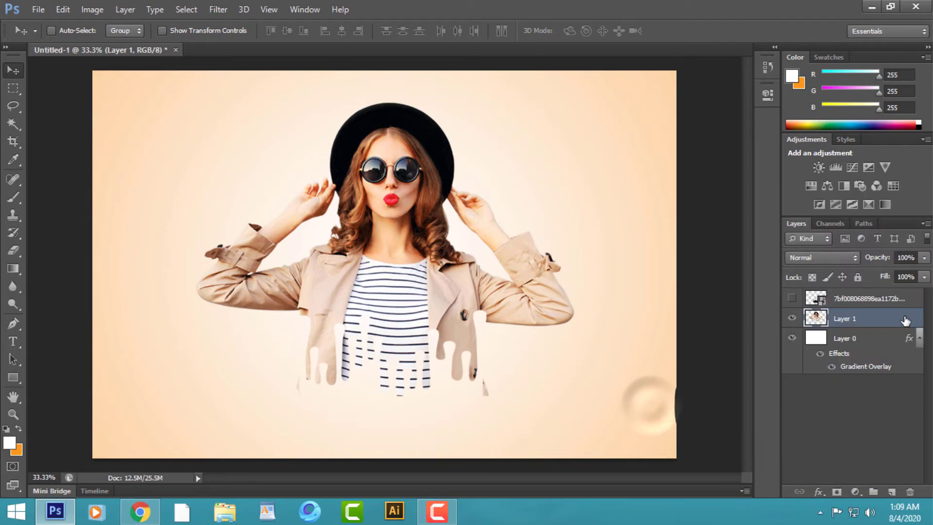
Add a Drop Shadow to Layer 1 with 100% opacity, 7% spread and 7 px size
double_click(915, 312)
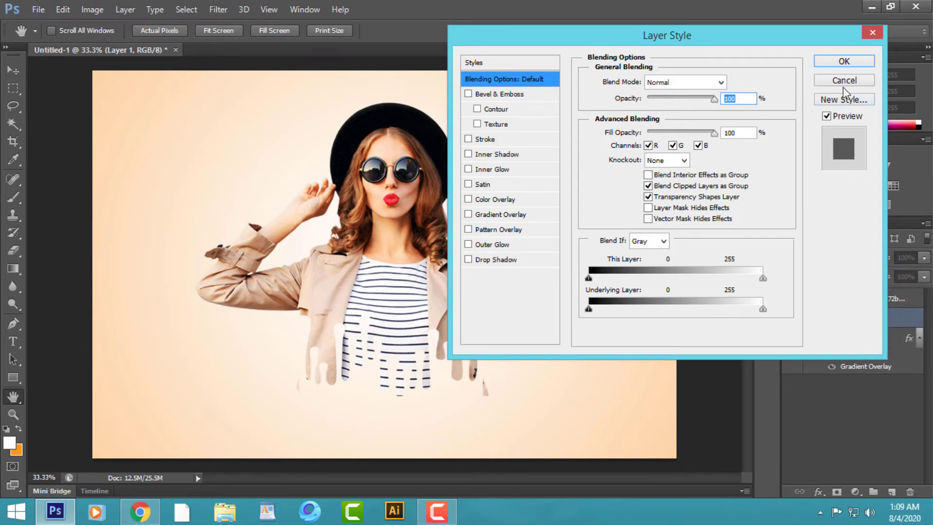
click(501, 259)
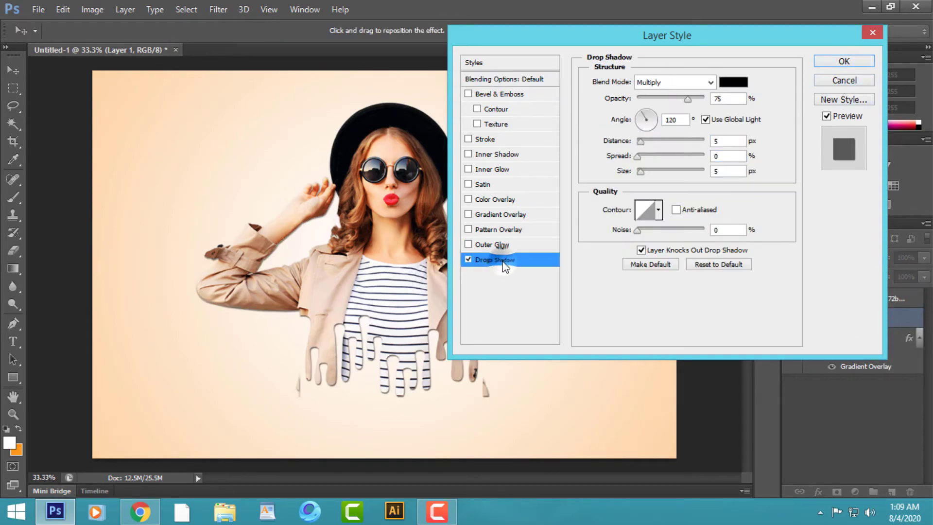
drag(704, 98, 710, 100)
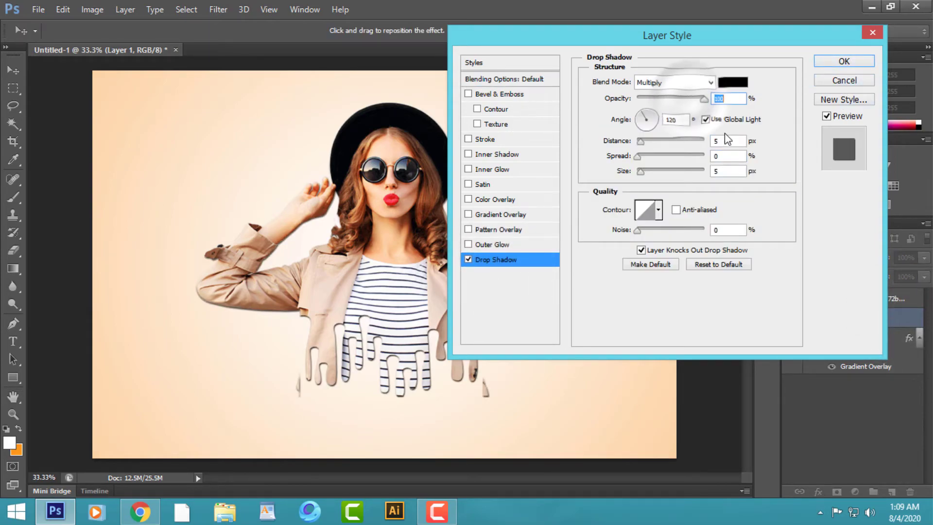
drag(640, 155, 643, 174)
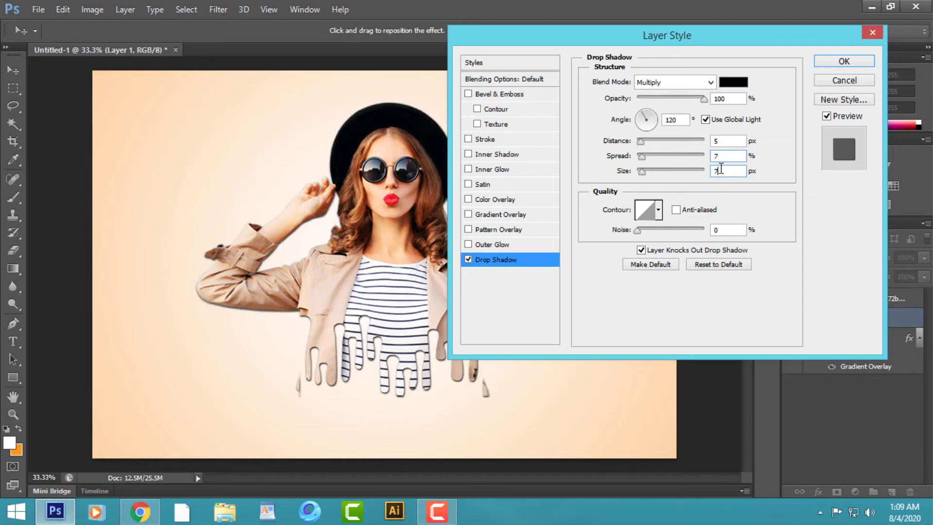
key(Return)
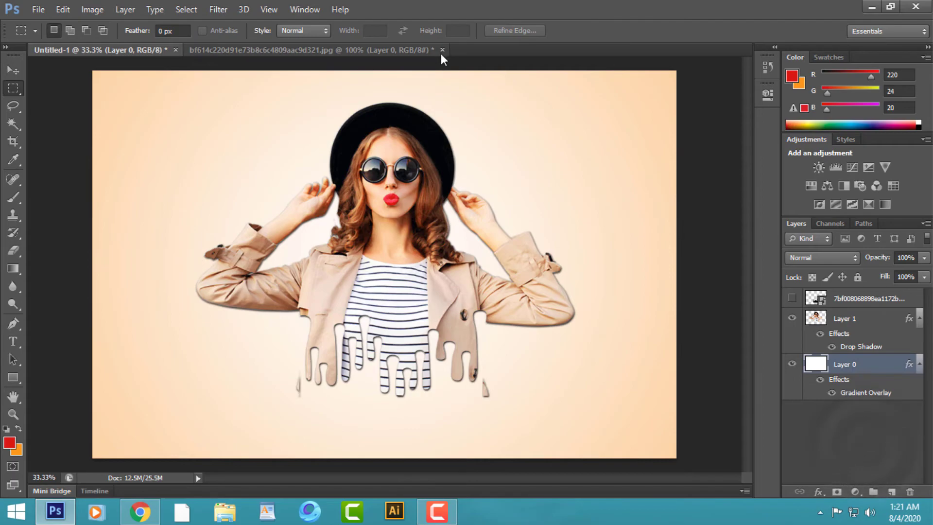
Copy the whole red splatter image, close its file without saving, and paste it into Untitled-1 as a new layer above Layer 0
click(443, 49)
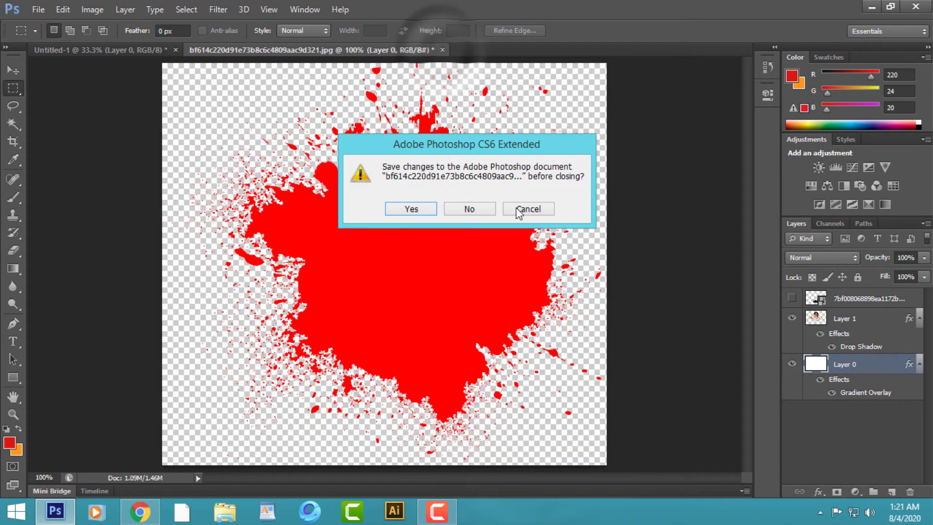
click(488, 209)
key(ctrl+minus)
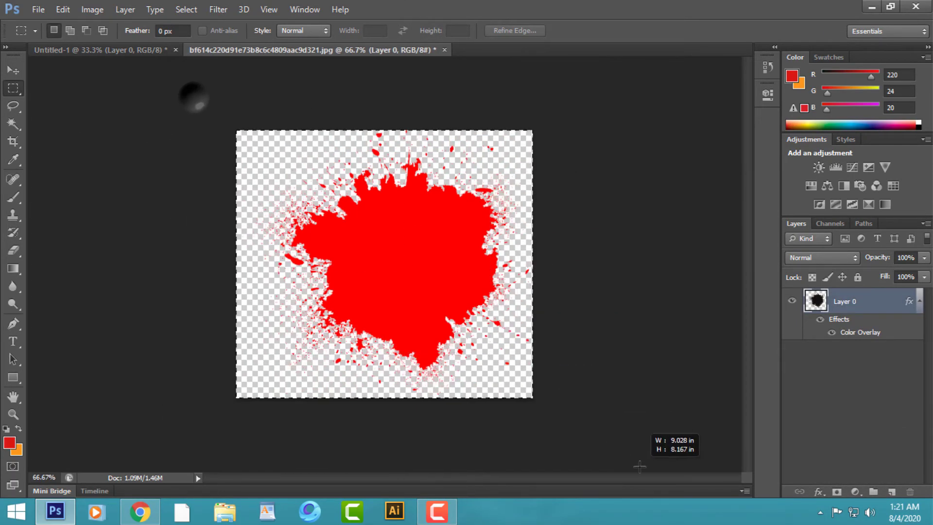
key(ctrl+w)
click(477, 209)
key(ctrl+v)
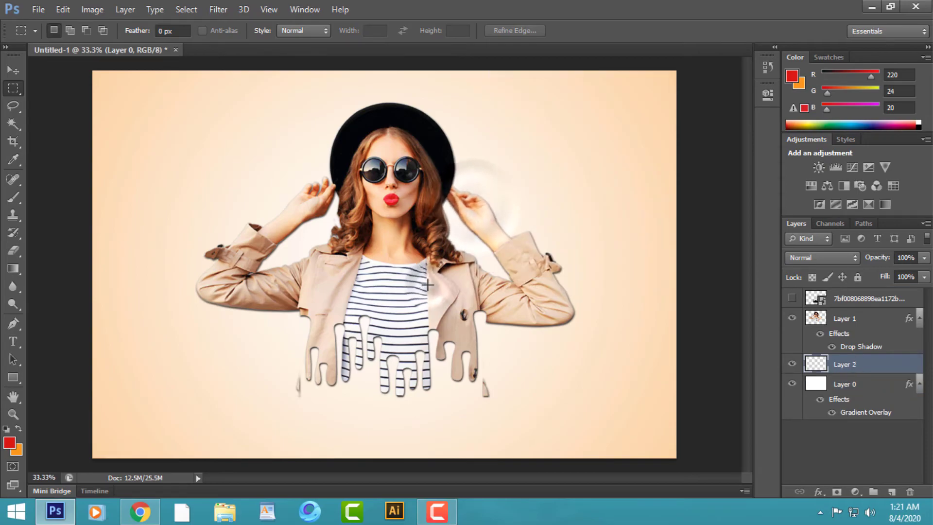
Enlarge the paint splatter on Layer 2 and move it up behind the woman's head and shoulders
key(ctrl+t)
drag(506, 372, 548, 415)
drag(507, 201, 494, 155)
key(Return)
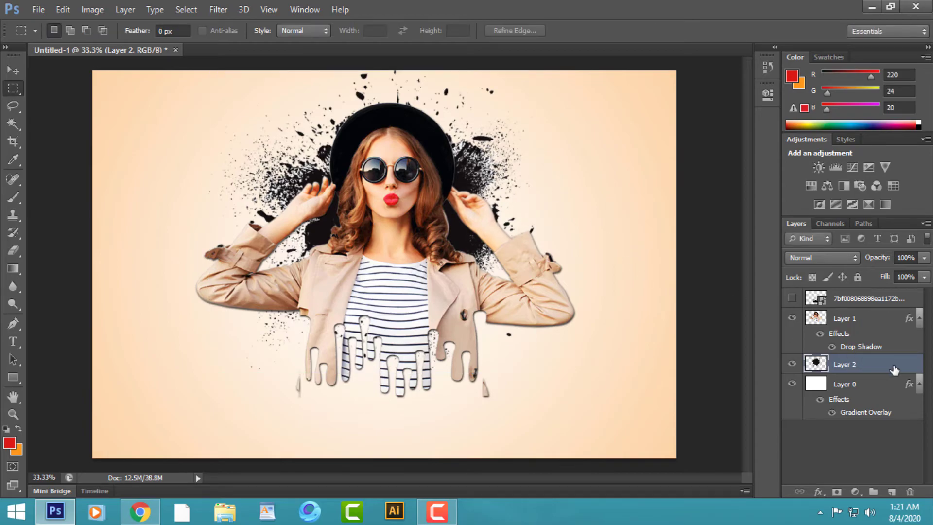
Add a red Color Overlay to Layer 2 in Normal blend mode at 100% opacity
double_click(894, 370)
click(495, 199)
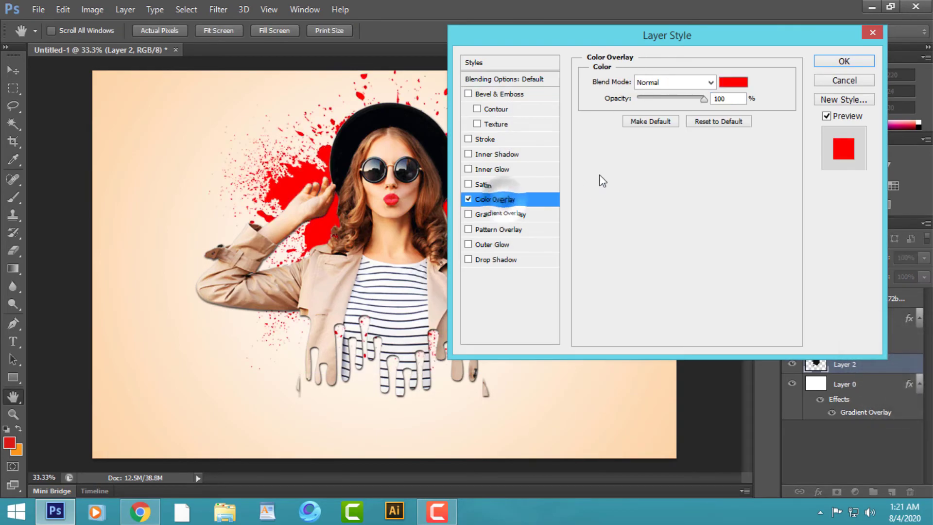
click(822, 62)
Enlarge the red splatter on Layer 2 to about 112% and shift it left behind the woman
key(ctrl+t)
drag(535, 72, 546, 56)
drag(500, 132, 486, 146)
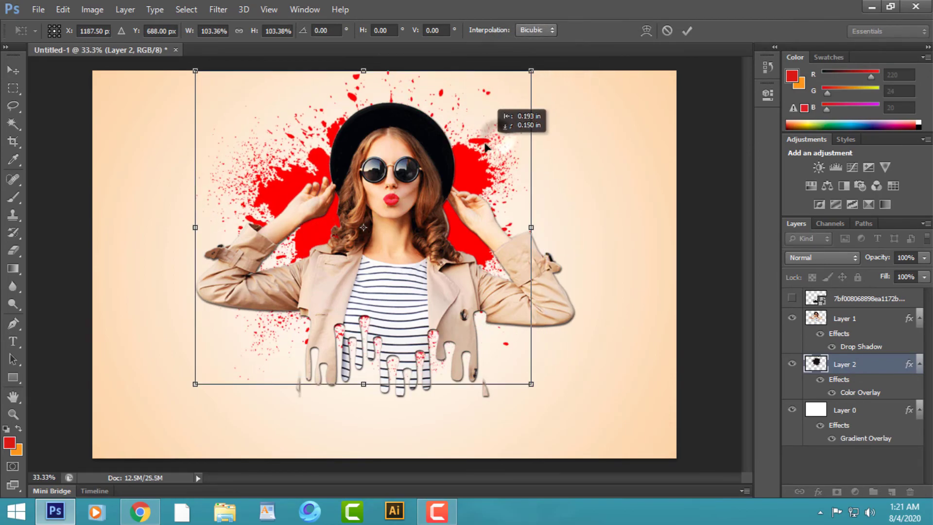
drag(531, 385, 558, 412)
drag(497, 190, 467, 177)
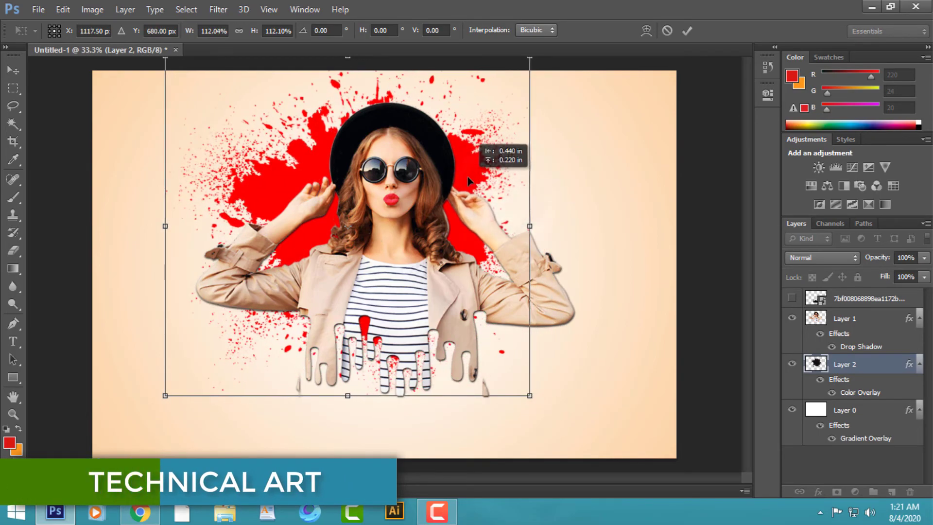
key(Return)
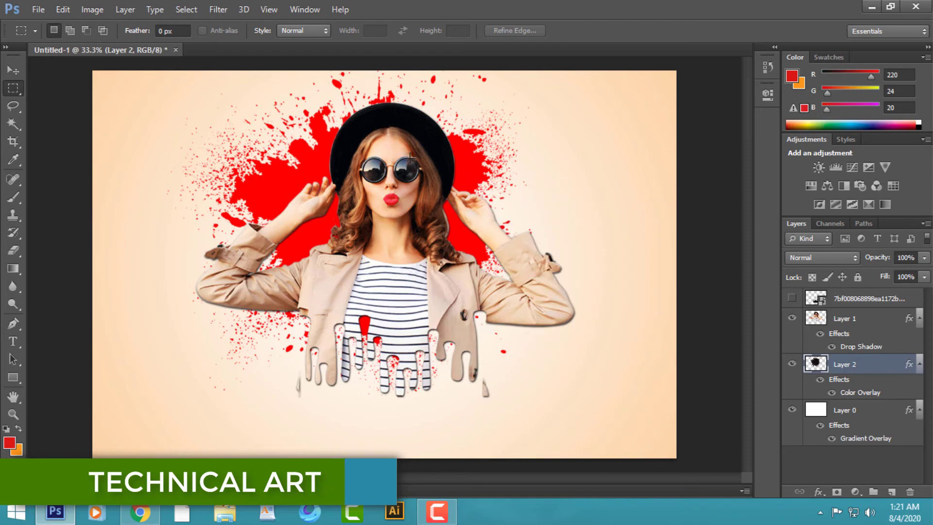
Save the layered document to the Desktop in Photoshop PSD format as Drouping Effect
key(ctrl+minus)
click(38, 9)
click(63, 173)
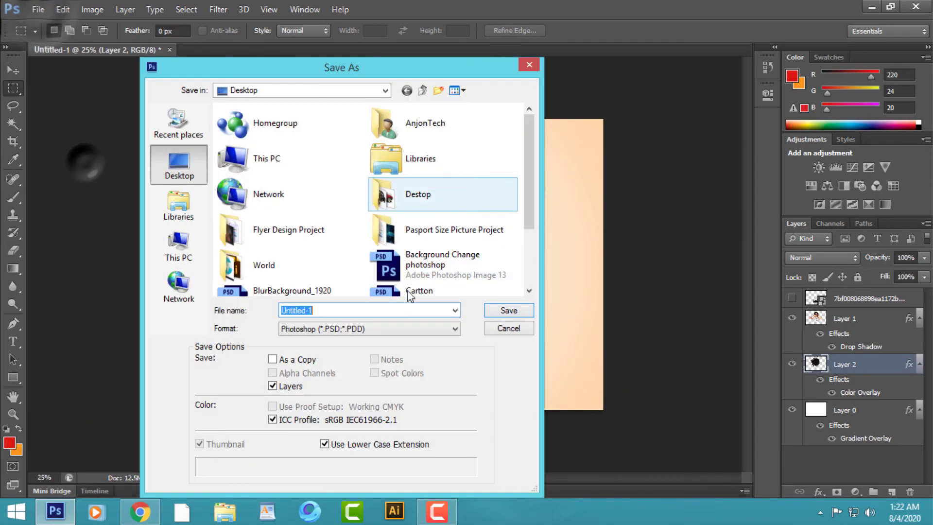
text(F)
key(BackSpace)
text(Drouping Effect)
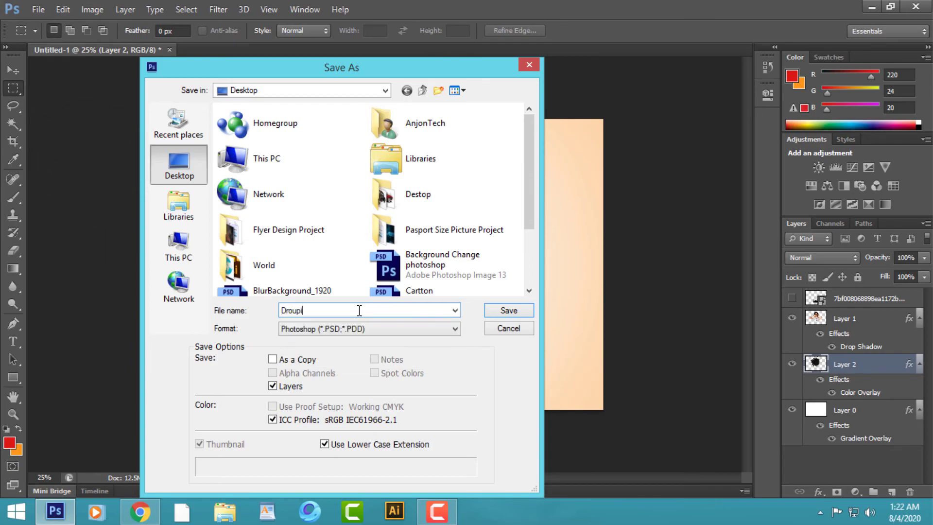
click(489, 310)
key(Return)
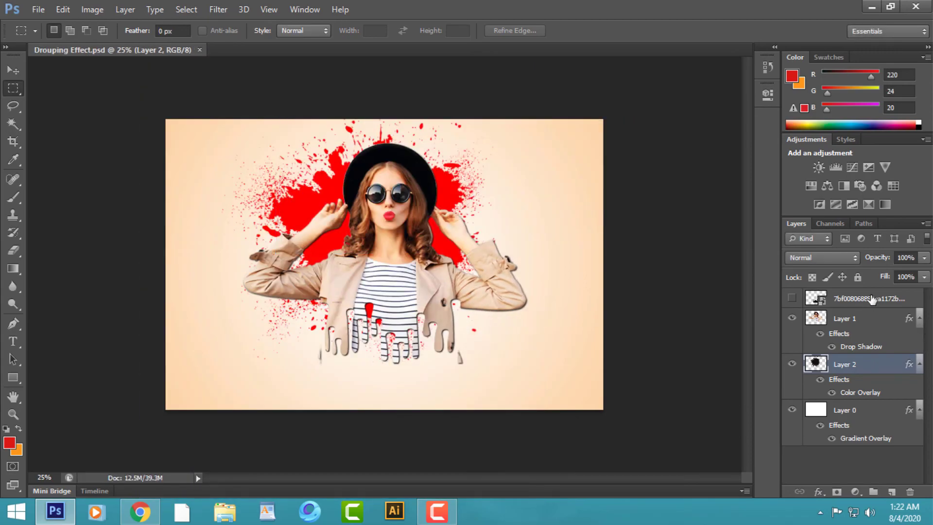
Merge all layers, from the hidden drip layer down to Layer 0, and flatten the image
click(872, 298)
shift+click(860, 416)
right_click(858, 414)
click(632, 346)
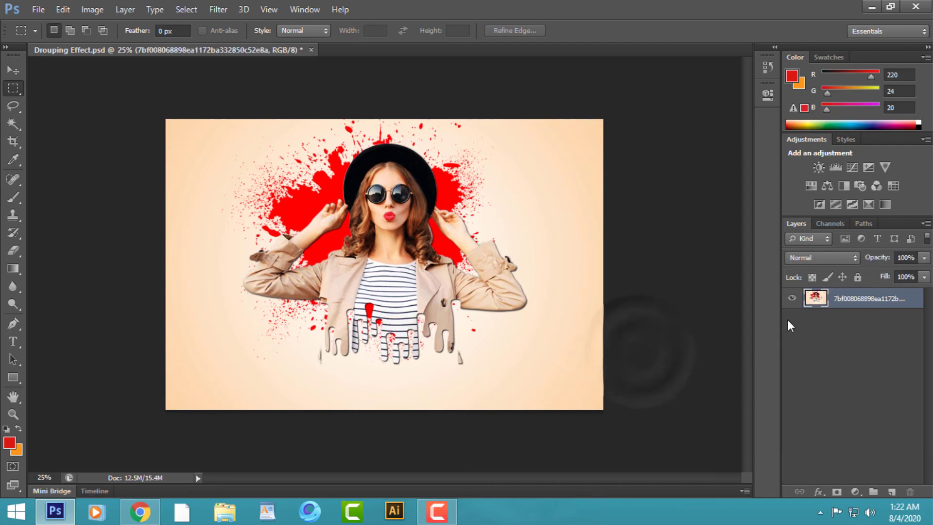
right_click(918, 304)
click(690, 366)
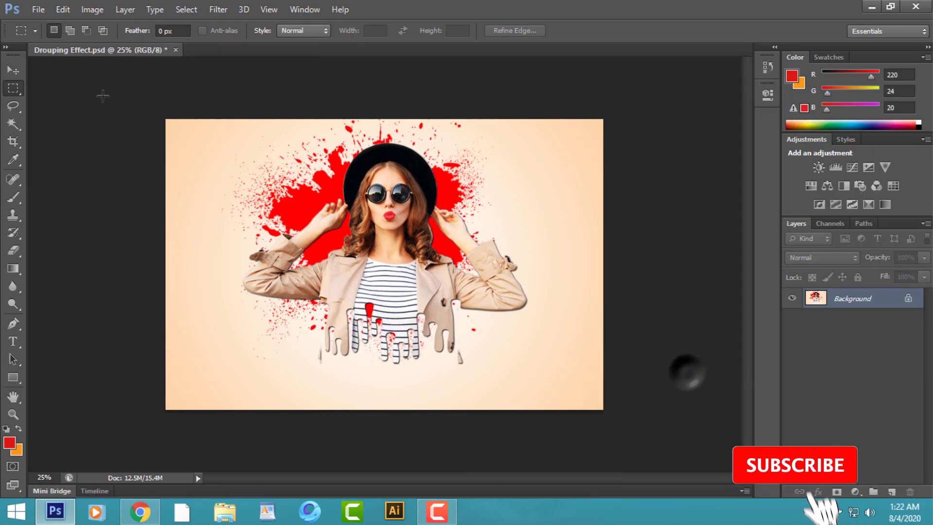
Save the flattened image to the Desktop as a JPEG named Drouping Effect.jpg
click(39, 9)
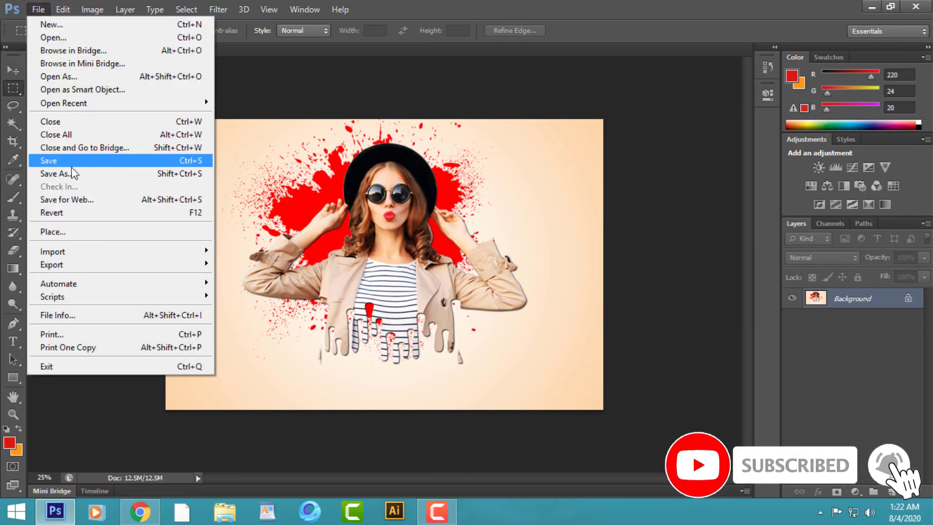
click(57, 173)
click(379, 329)
click(389, 217)
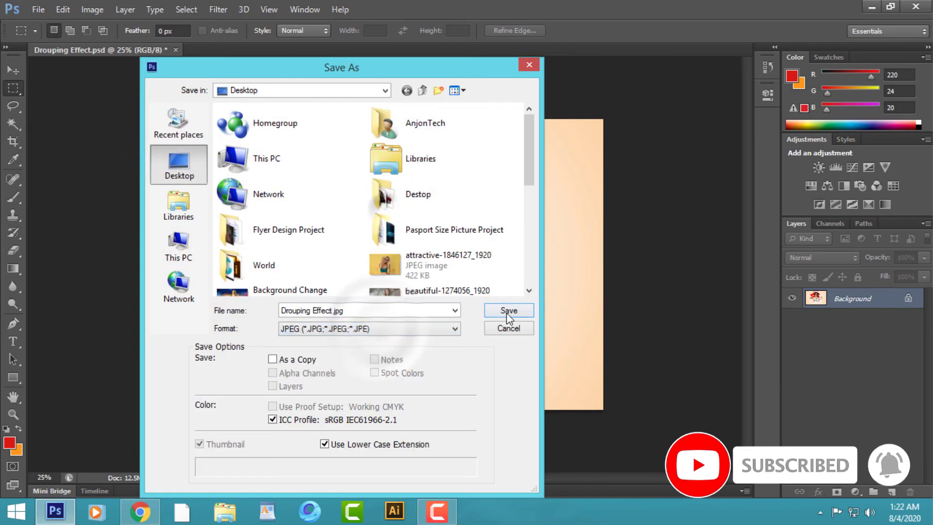
click(508, 311)
click(554, 132)
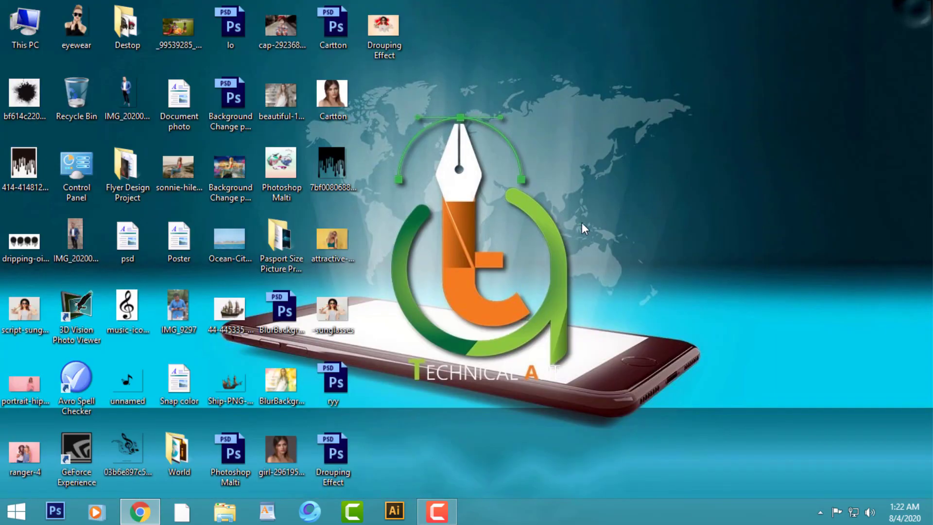
right_click(582, 223)
click(568, 213)
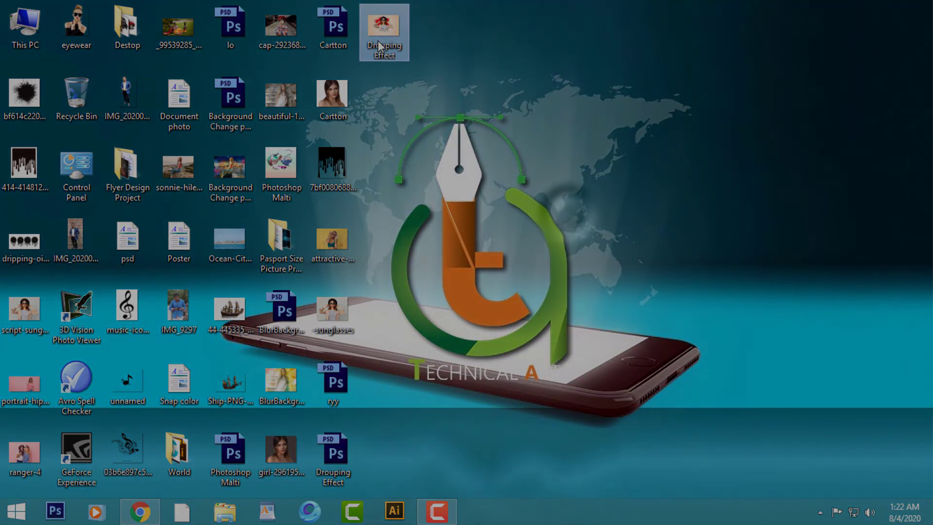